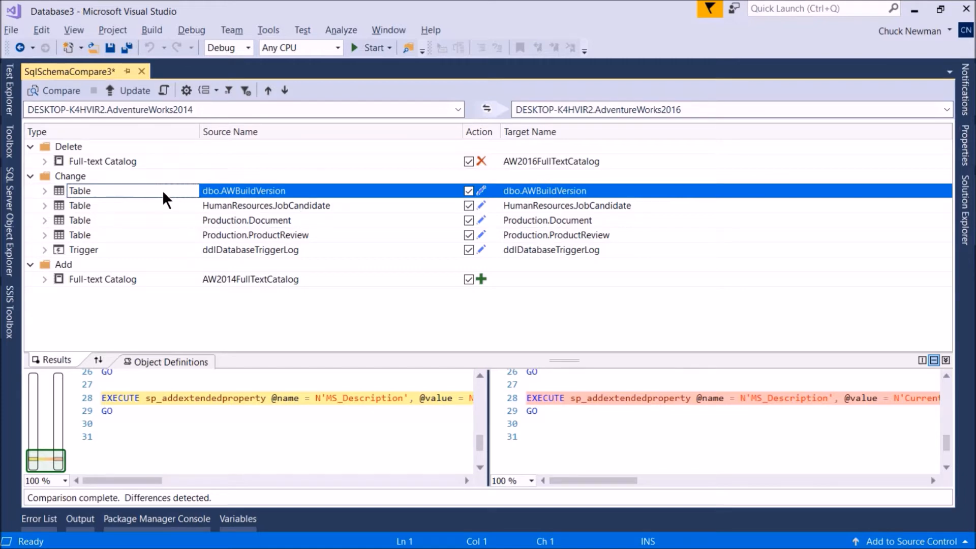
# Inspect the definition differences of the Production.Document table in the schema comparison results.
pyautogui.click(236, 220)
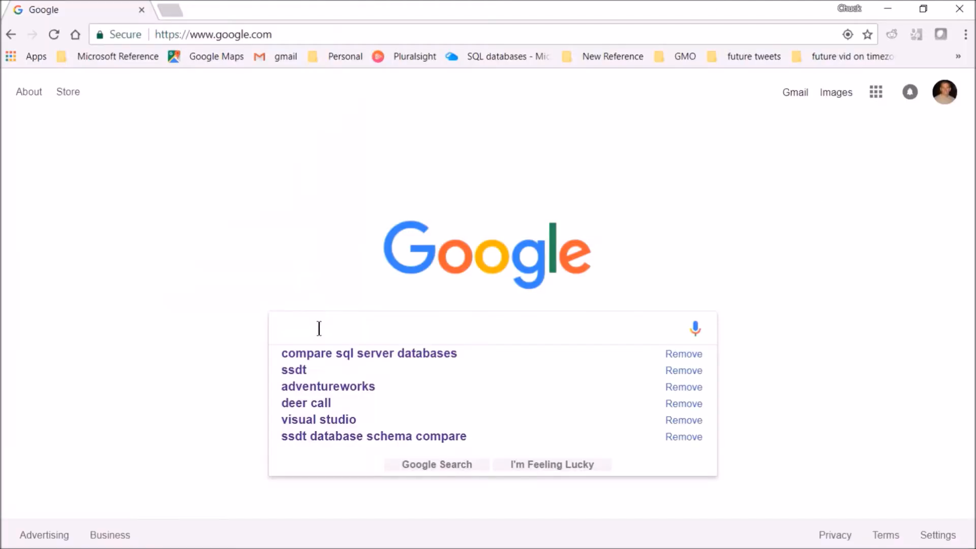
# Search Google for "compare sql server databases".
pyautogui.write('co')
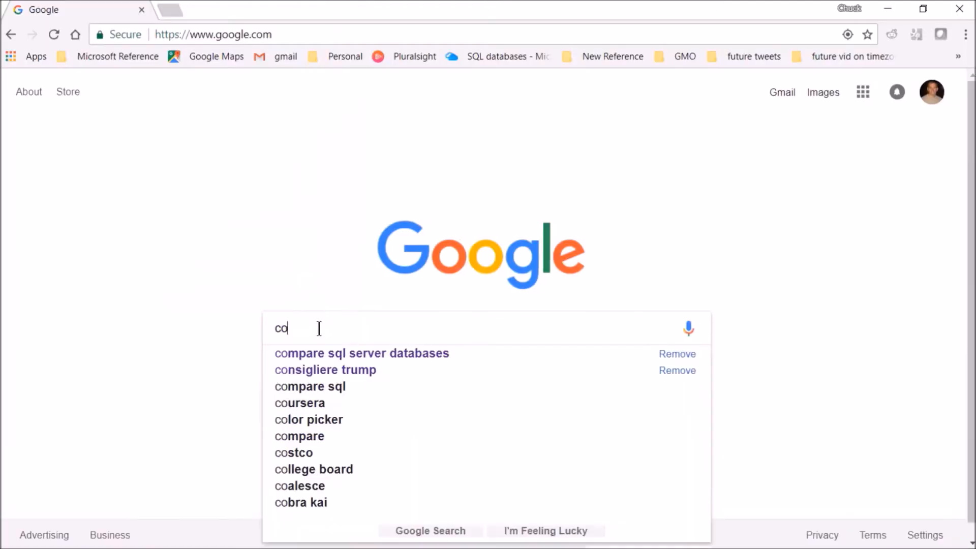
pyautogui.write('mpare sql serv')
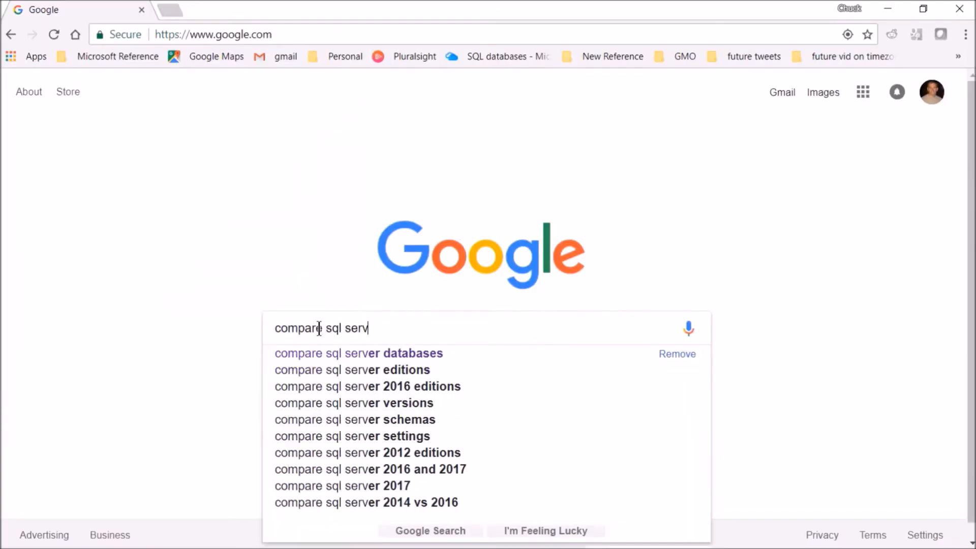
pyautogui.write('er databases')
pyautogui.press('Return')
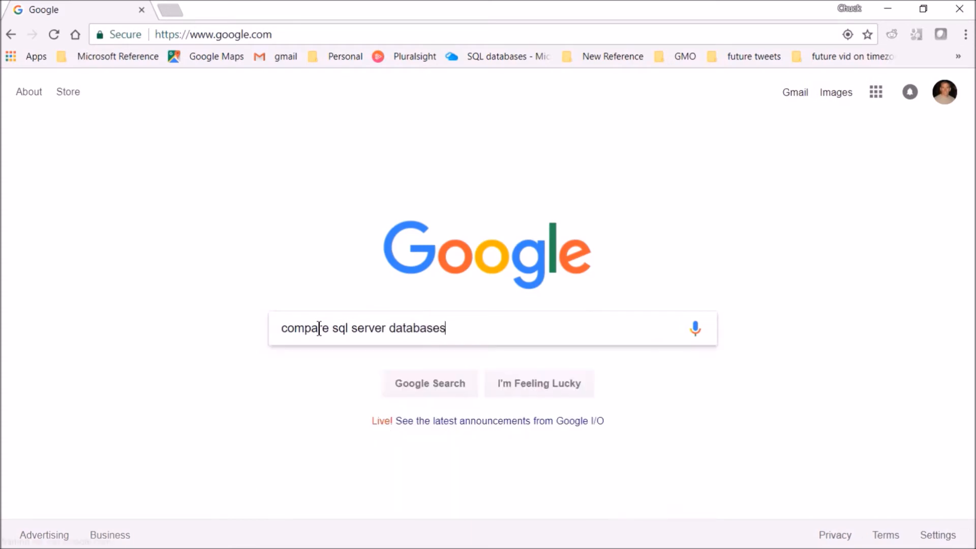
# Open the MSDN how-to on using Schema Compare, highlight SSDT in its introduction, and return to the search results.
pyautogui.scroll(-4, 362, 329)
pyautogui.scroll(-1, 202, 197)
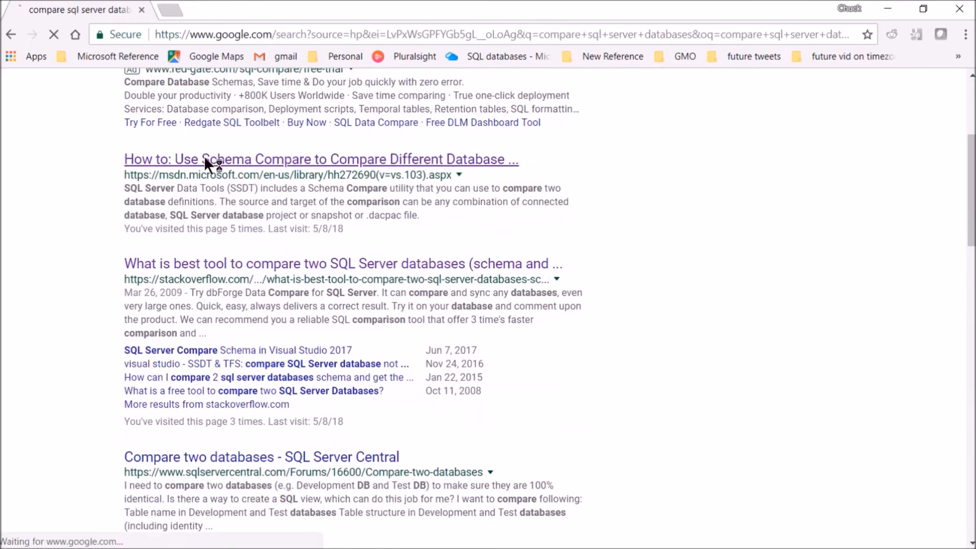
pyautogui.click(205, 158)
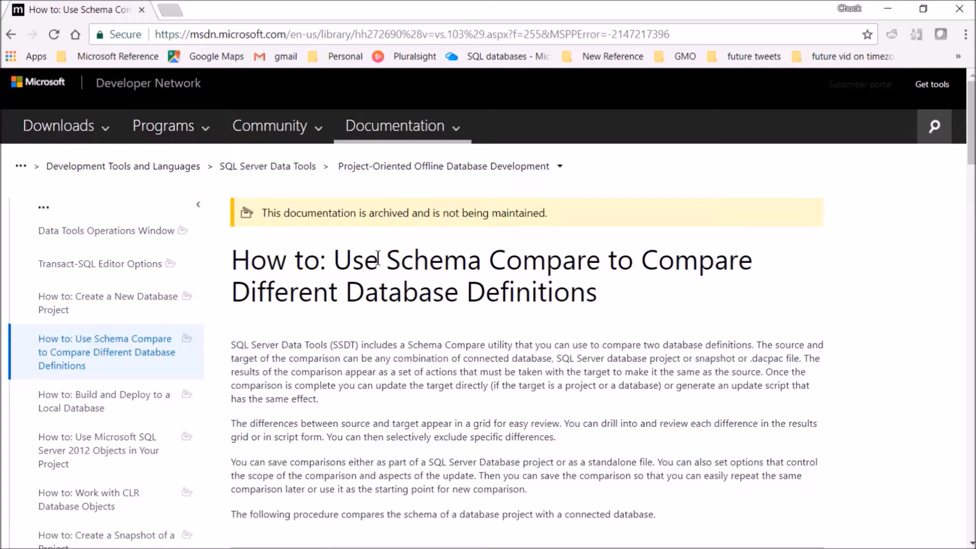
pyautogui.scroll(-1, 373, 254)
pyautogui.doubleClick(344, 267)
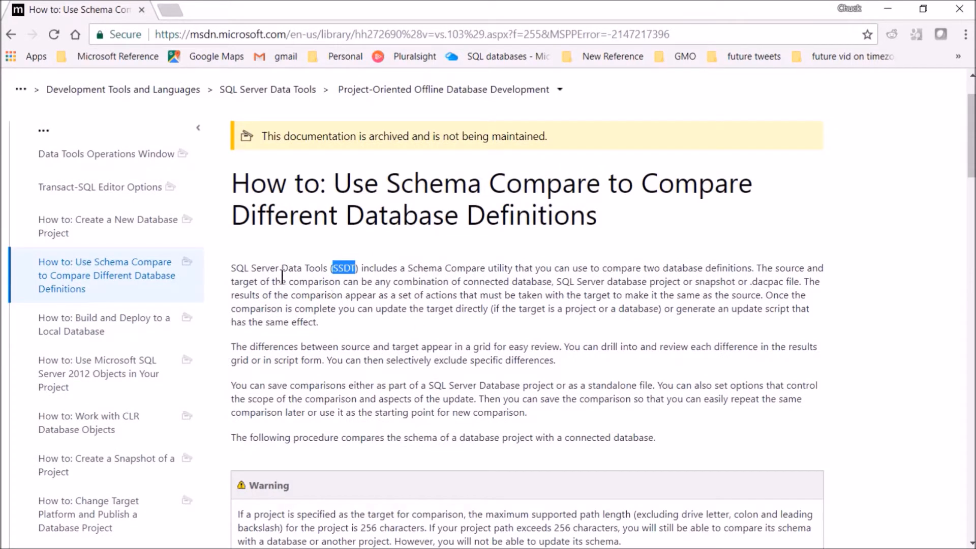
pyautogui.click(10, 35)
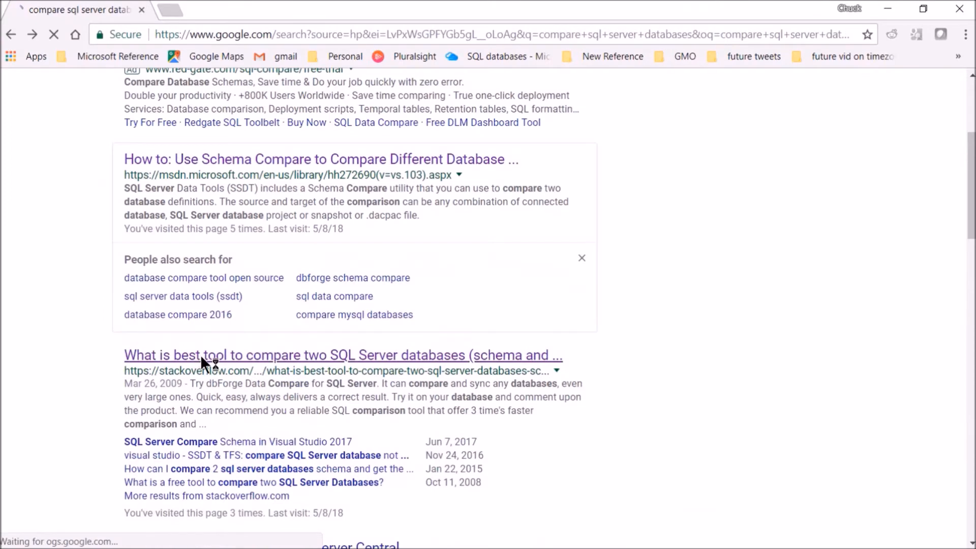
# Open the Stack Overflow question on the best database comparison tool, examine the accepted answer, and return to the search results.
pyautogui.click(200, 355)
pyautogui.scroll(-4, 410, 310)
pyautogui.scroll(-8, 410, 311)
pyautogui.moveTo(156, 312); pyautogui.dragTo(434, 312)
pyautogui.click(434, 312)
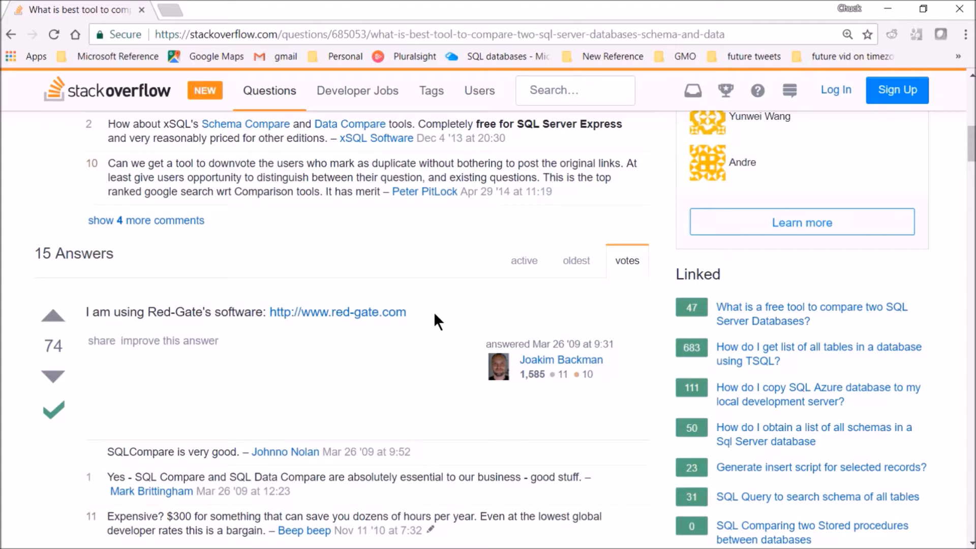
pyautogui.click(10, 34)
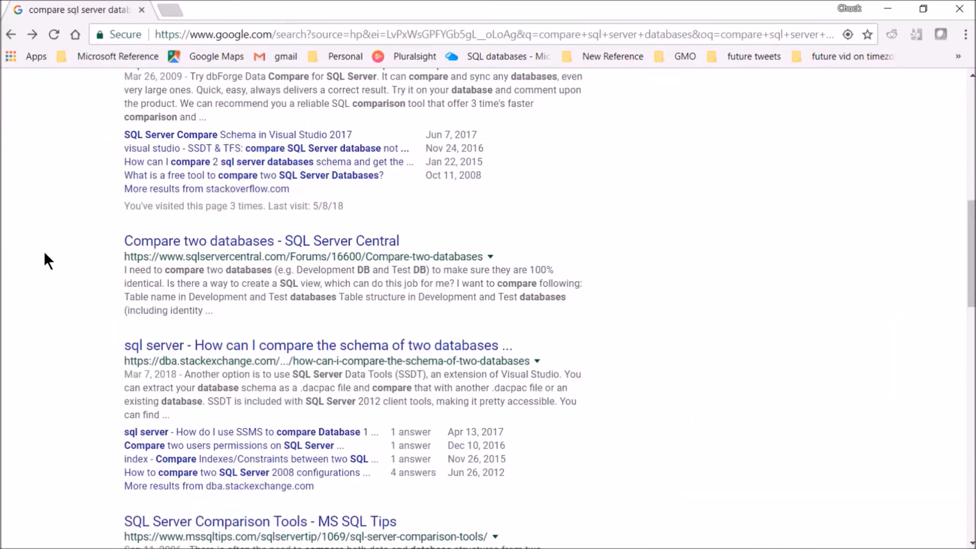
# Search Google for "adventure works" and open the Microsoft page on the AdventureWorks sample databases.
pyautogui.click(339, 33)
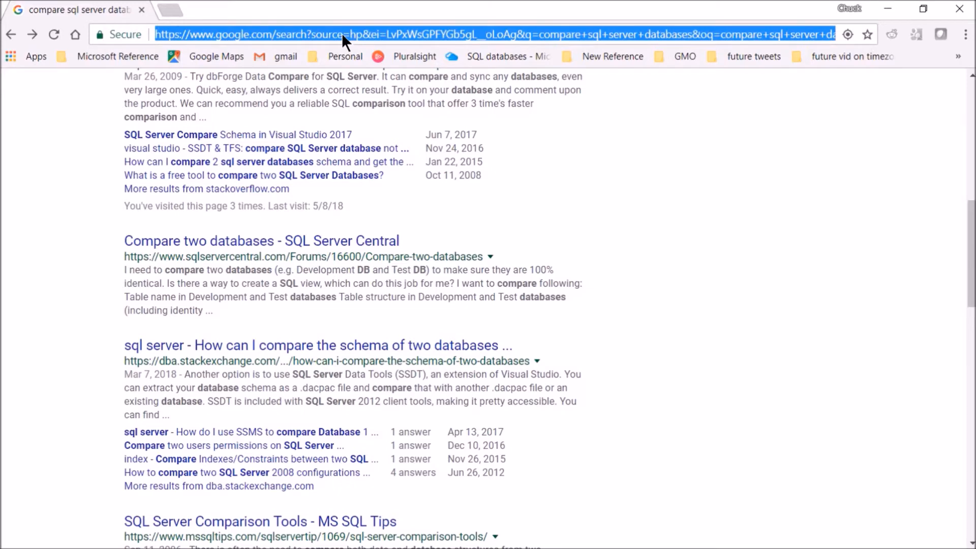
pyautogui.write('adventure work')
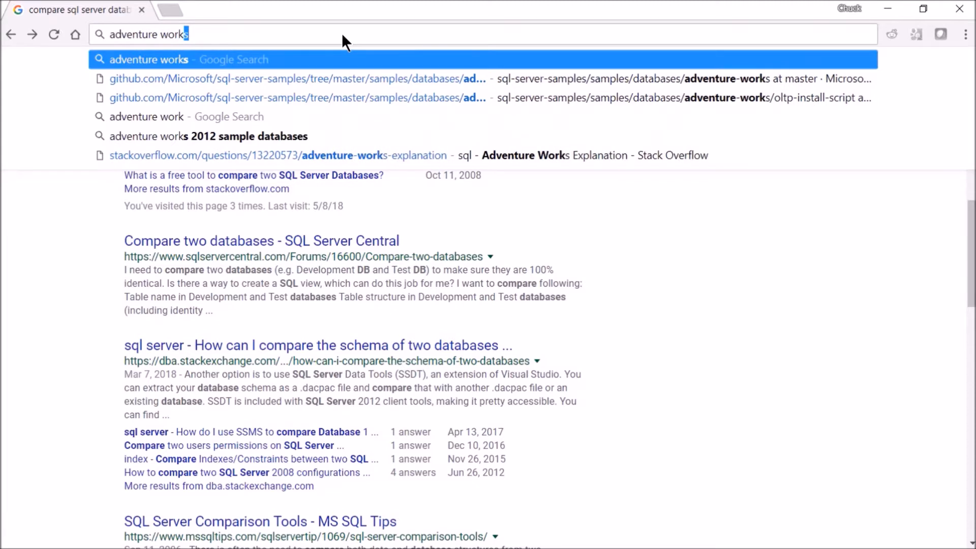
pyautogui.write('s')
pyautogui.press('Return')
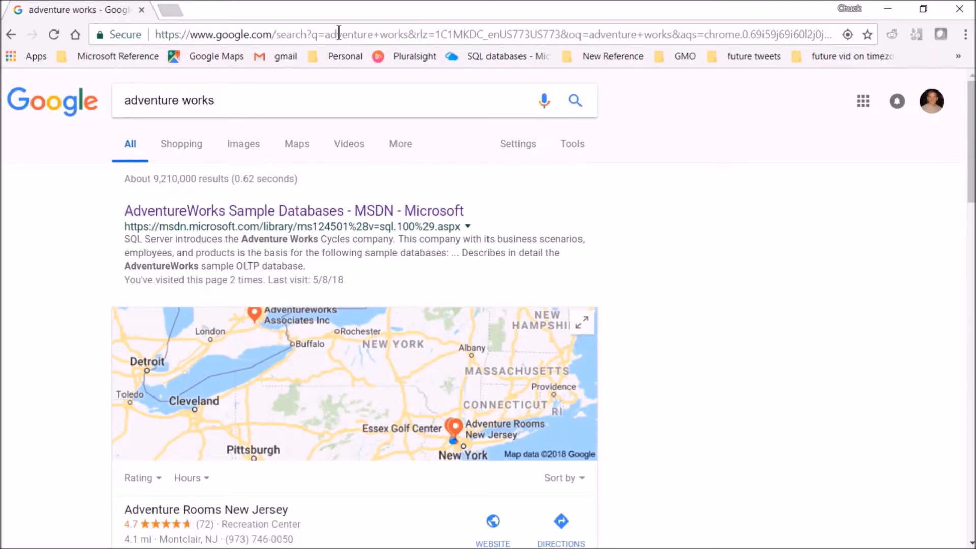
pyautogui.click(206, 211)
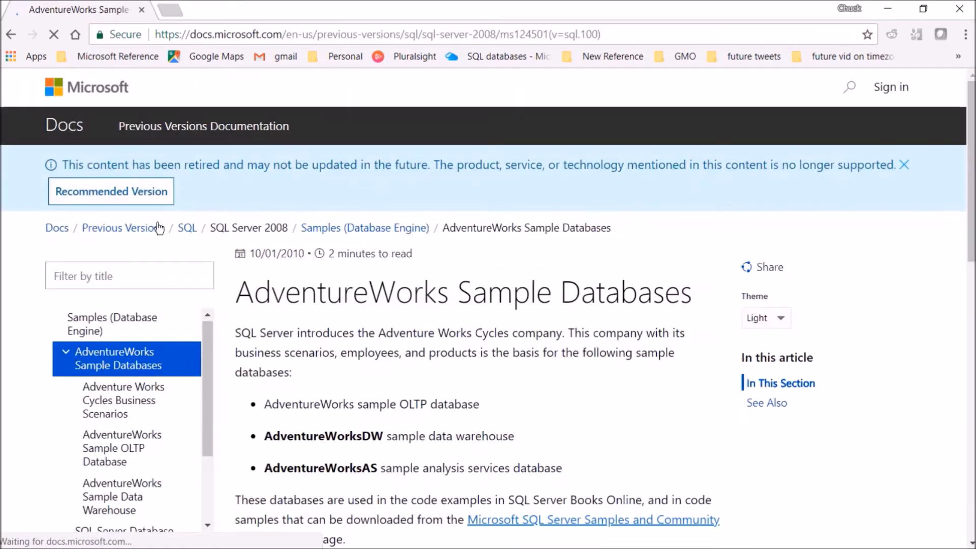
# Follow the Microsoft SQL Server Samples link to the sql-server-samples GitHub repository and open its releases.
pyautogui.scroll(-5, 477, 297)
pyautogui.click(496, 214)
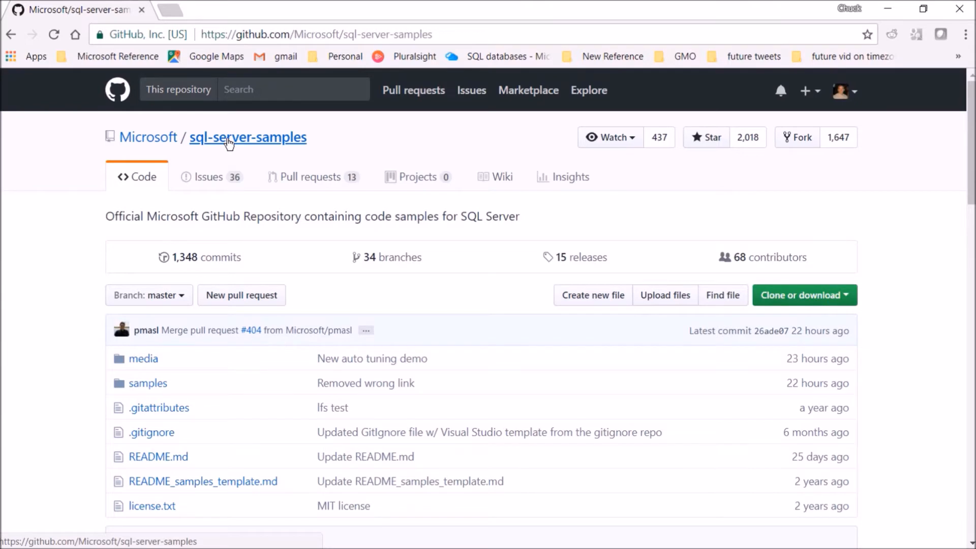
pyautogui.click(227, 138)
pyautogui.click(136, 181)
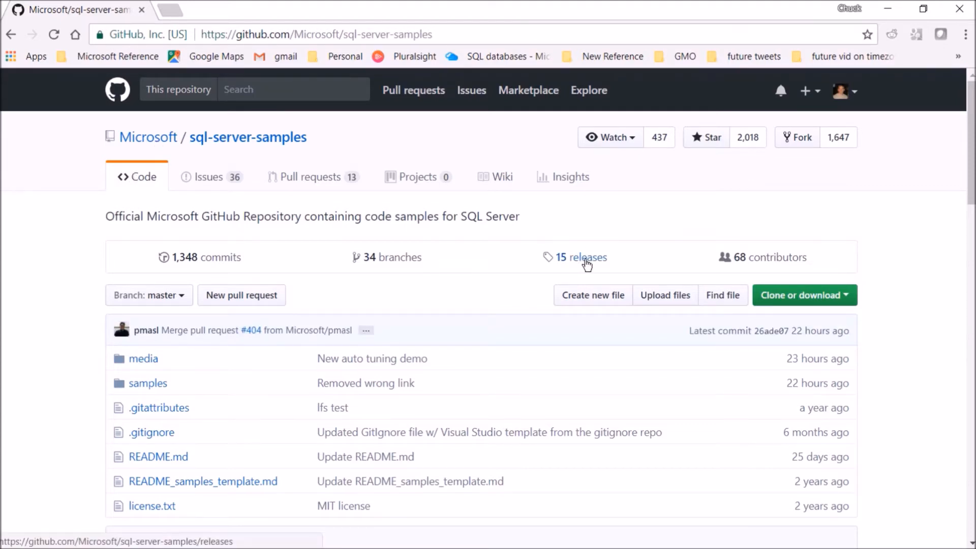
pyautogui.click(587, 260)
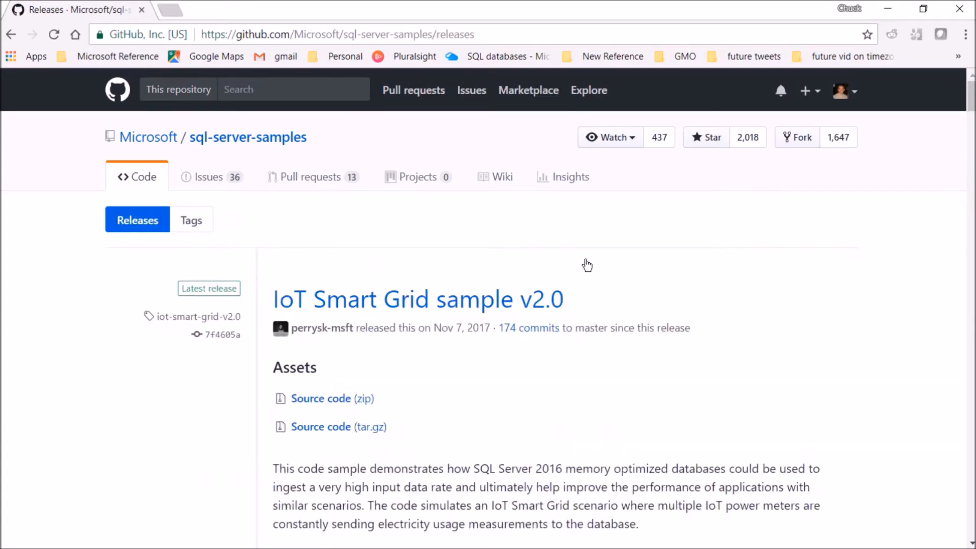
# Download AdventureWorks2014.bak and AdventureWorks2016.bak from the AdventureWorks sample databases release, and check both files in the Downloads folder.
pyautogui.scroll(-3, 671, 260)
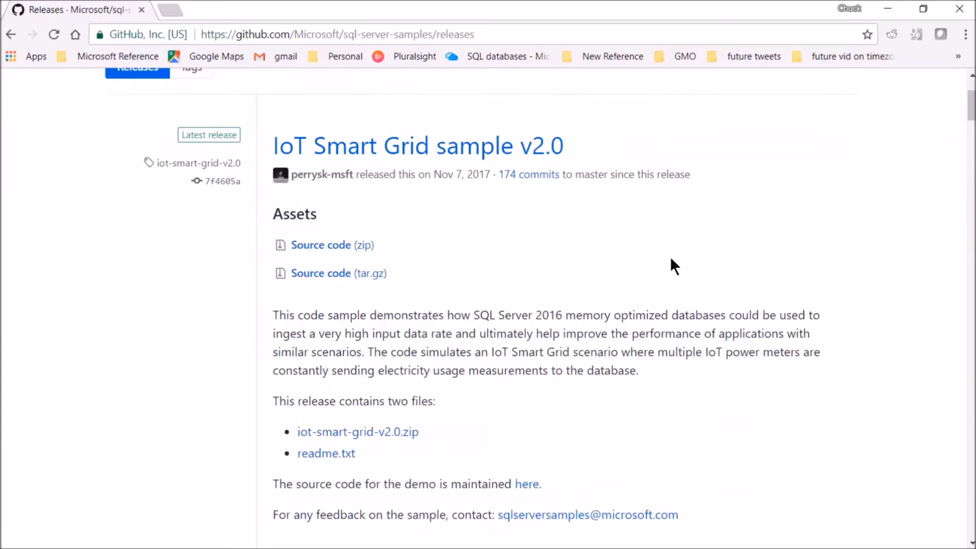
pyautogui.scroll(-6, 633, 257)
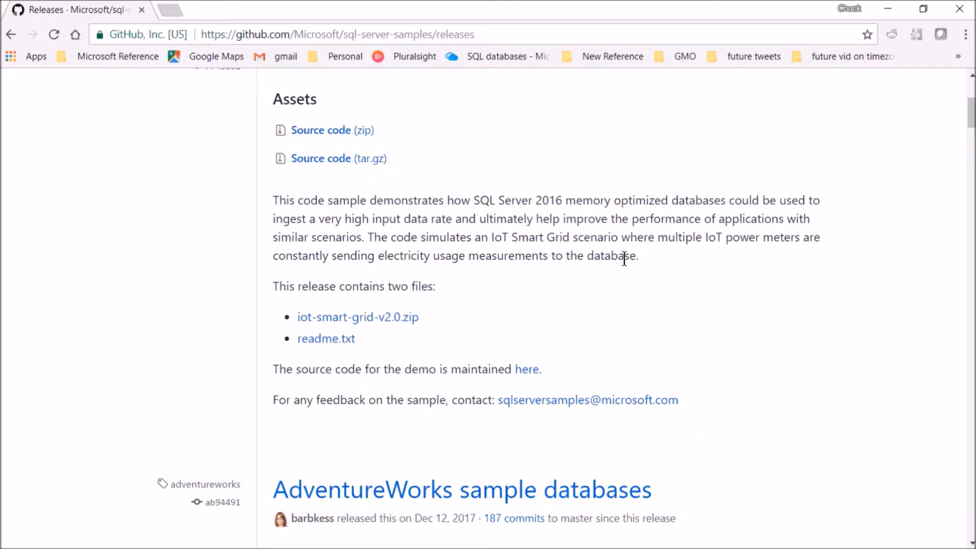
pyautogui.scroll(-3, 638, 292)
pyautogui.scroll(2, 676, 290)
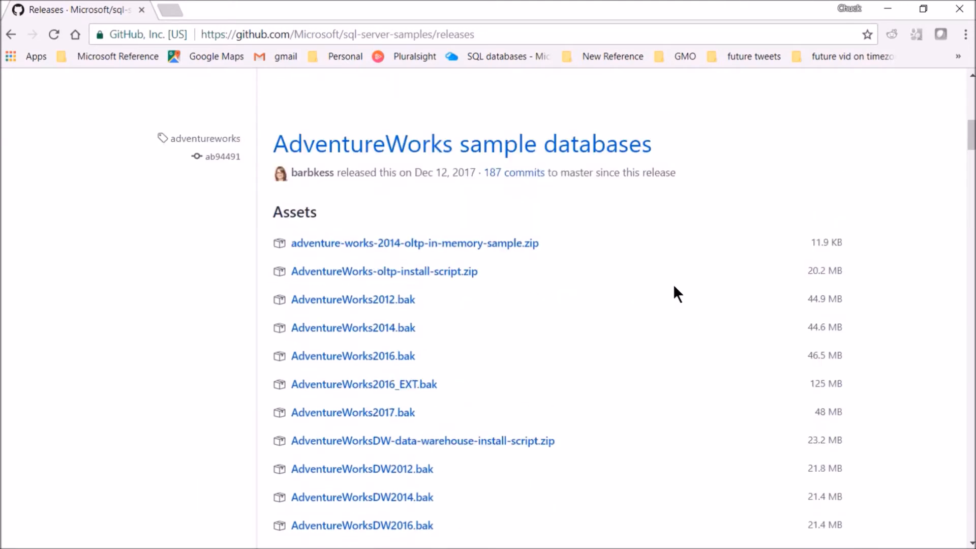
pyautogui.scroll(-2, 635, 284)
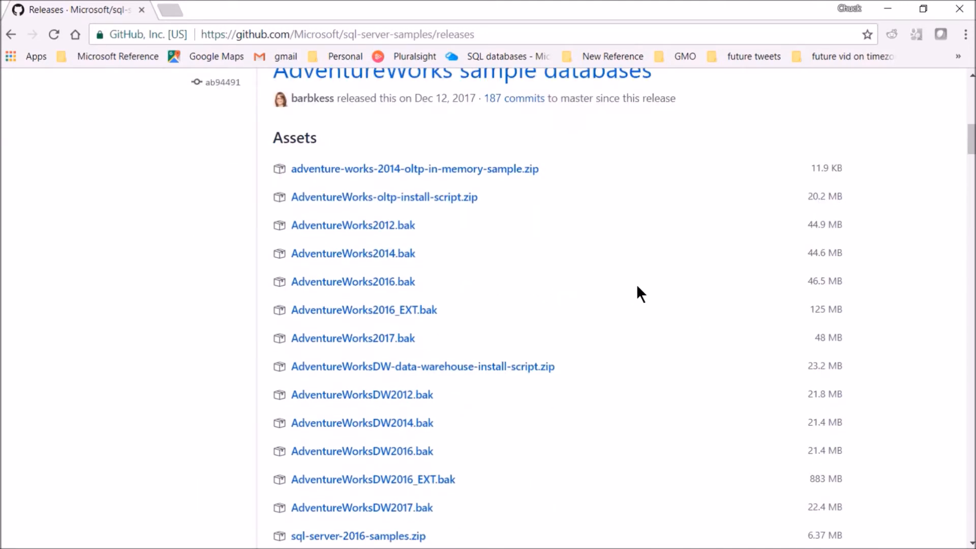
pyautogui.moveTo(525, 225); pyautogui.dragTo(523, 292)
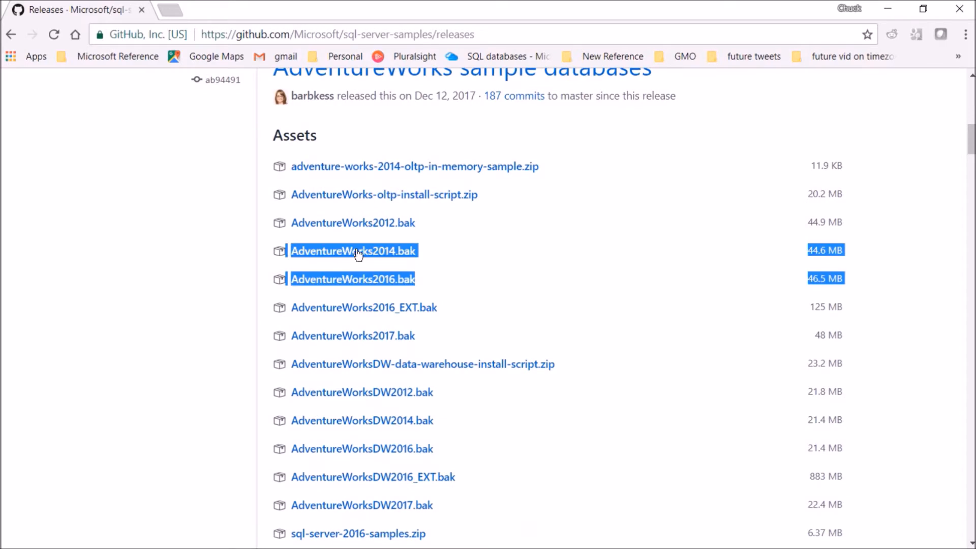
pyautogui.click(247, 281)
pyautogui.click(322, 252)
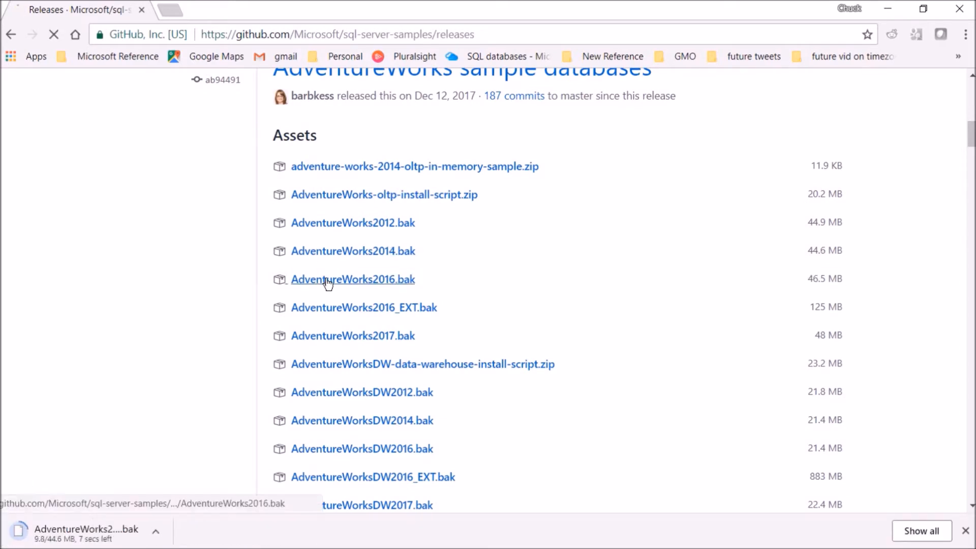
pyautogui.click(327, 282)
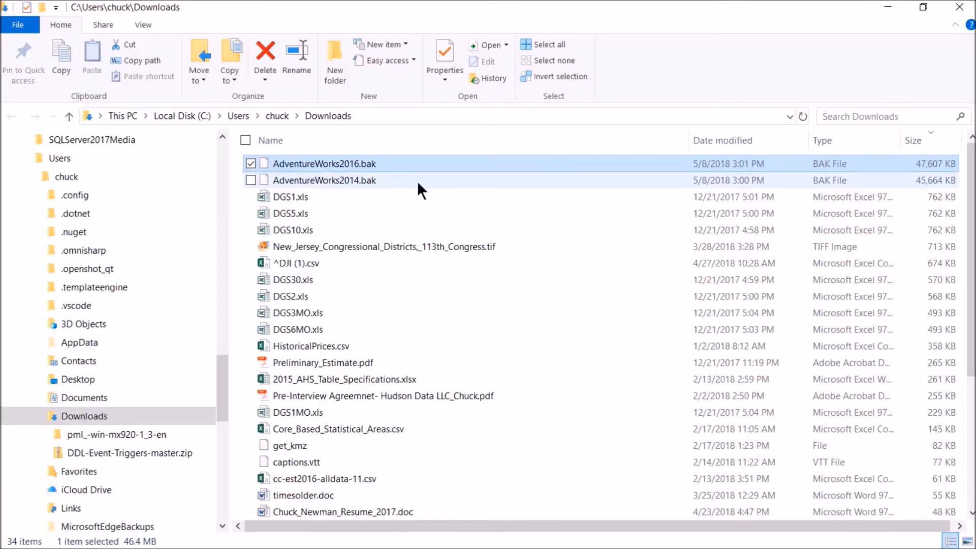
pyautogui.moveTo(454, 179); pyautogui.dragTo(292, 164)
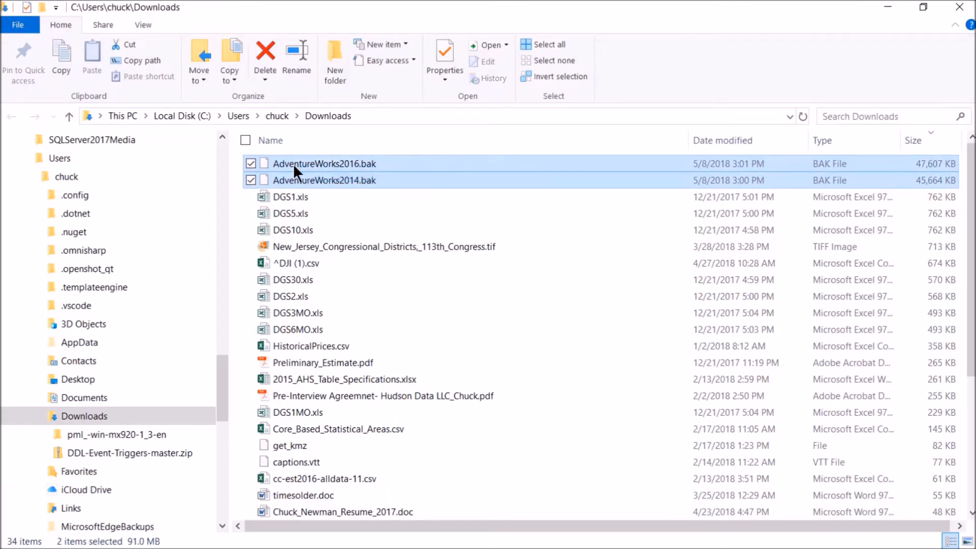
pyautogui.click(401, 195)
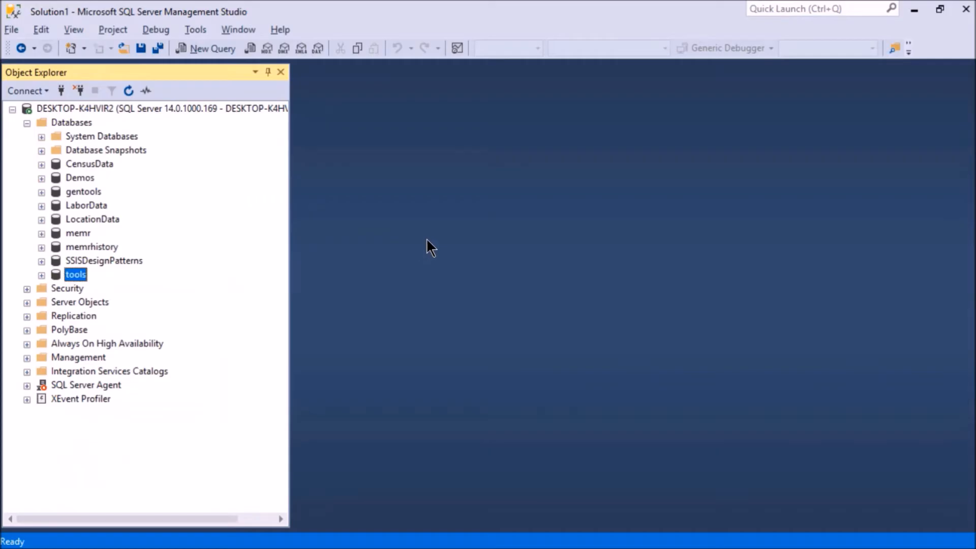
# Switch to SQL Server Management Studio, start a database restore from a device, and copy the default backup folder path from the backup file browser.
pyautogui.rightClick(67, 124)
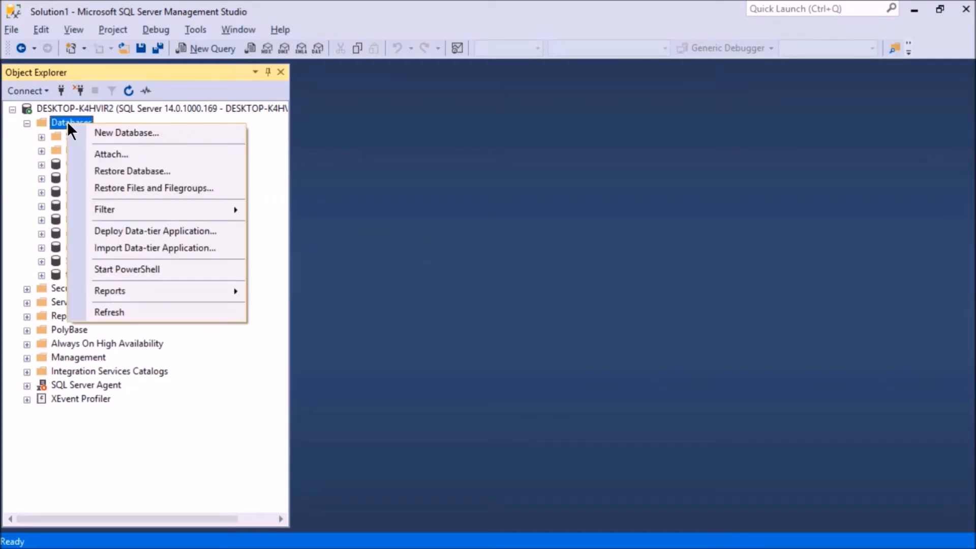
pyautogui.click(109, 168)
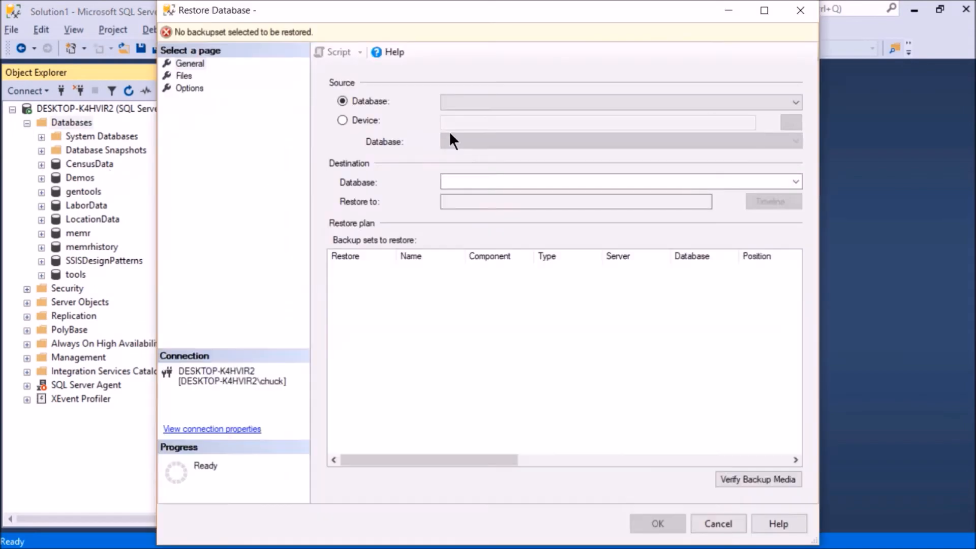
pyautogui.click(385, 120)
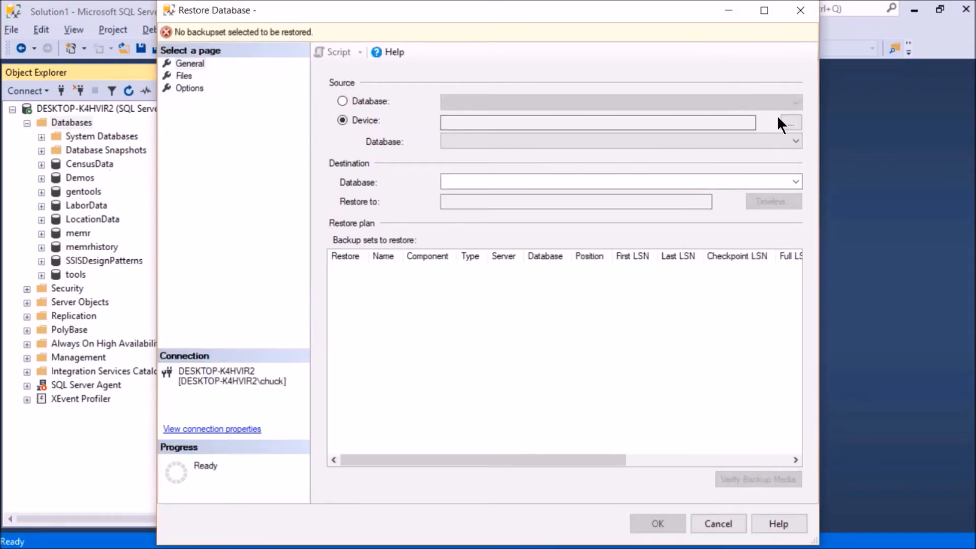
pyautogui.click(787, 122)
pyautogui.click(619, 234)
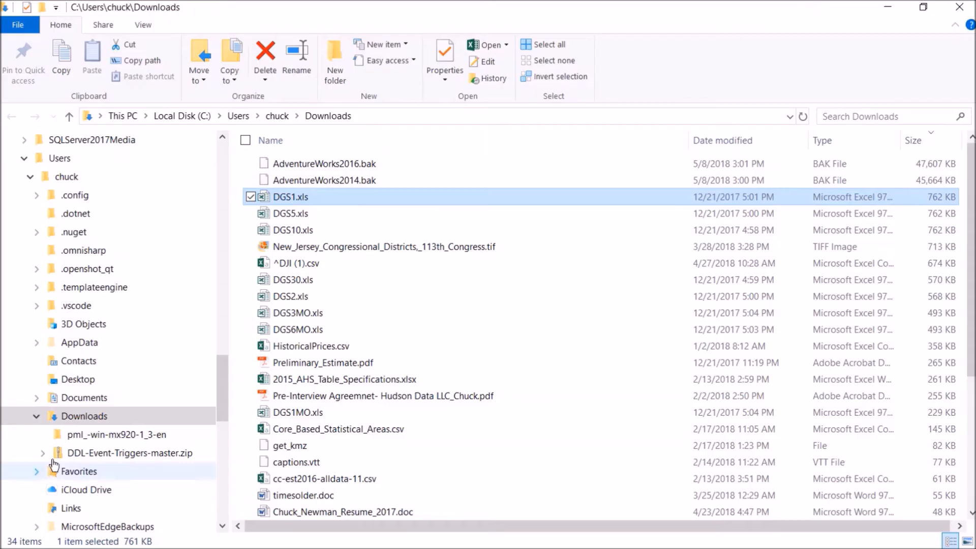
# Switch to File Explorer and open C:\Program Files\Microsoft SQL Server\MSSQL14.MSSQLSERVER\MSSQL\Backup in a new window.
pyautogui.rightClick(81, 416)
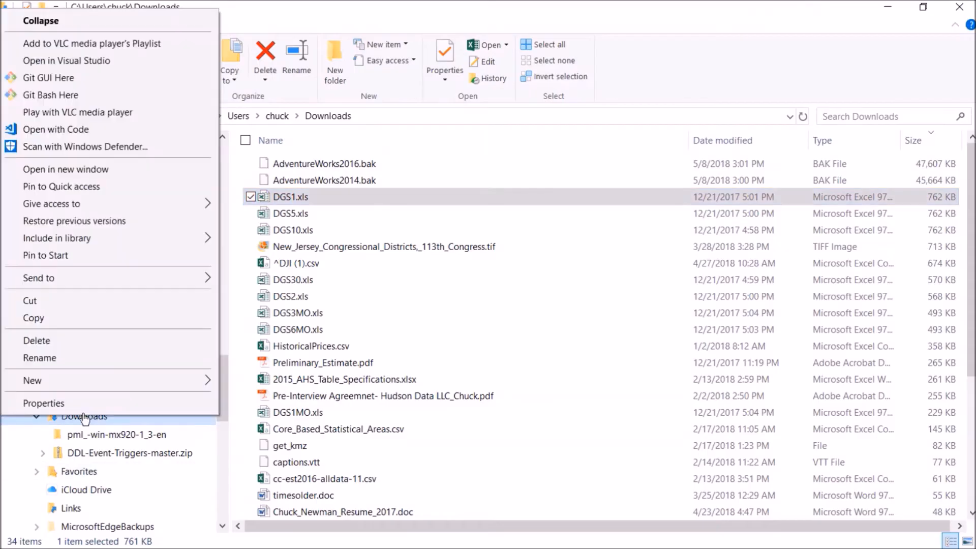
pyautogui.click(90, 169)
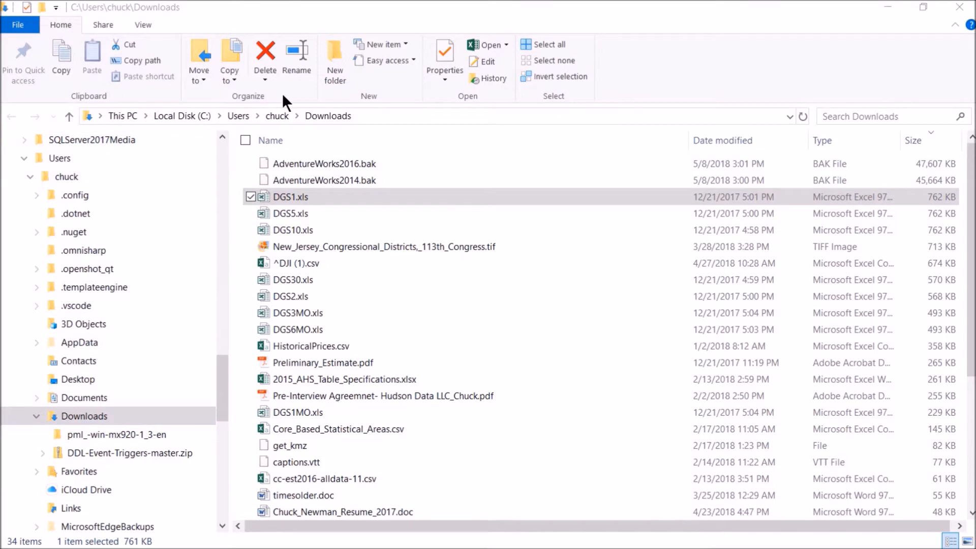
pyautogui.click(563, 194)
pyautogui.write('C:\\Program Files\\Microsoft SQL Server\\MSSQL14.MSSQLSERVER\\MSSQL\\Backup')
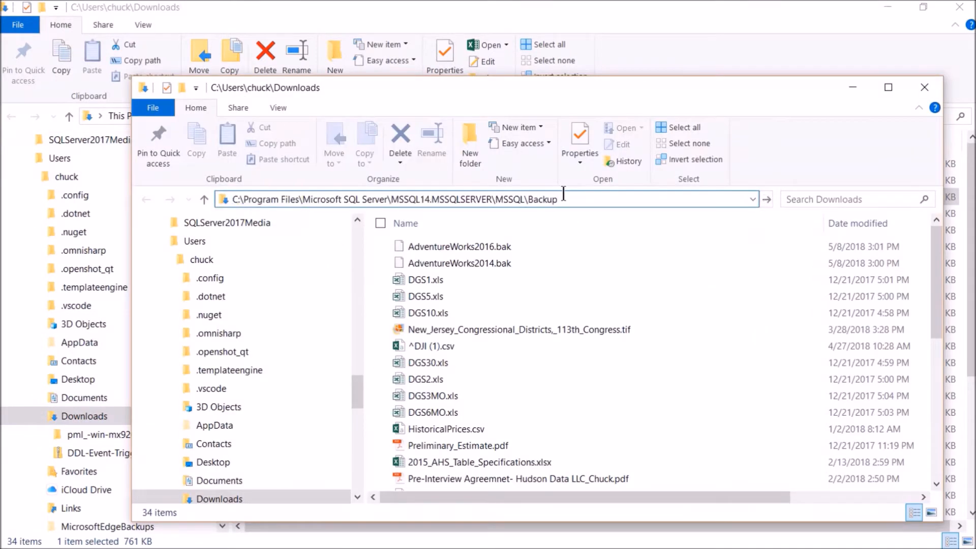
pyautogui.press('Return')
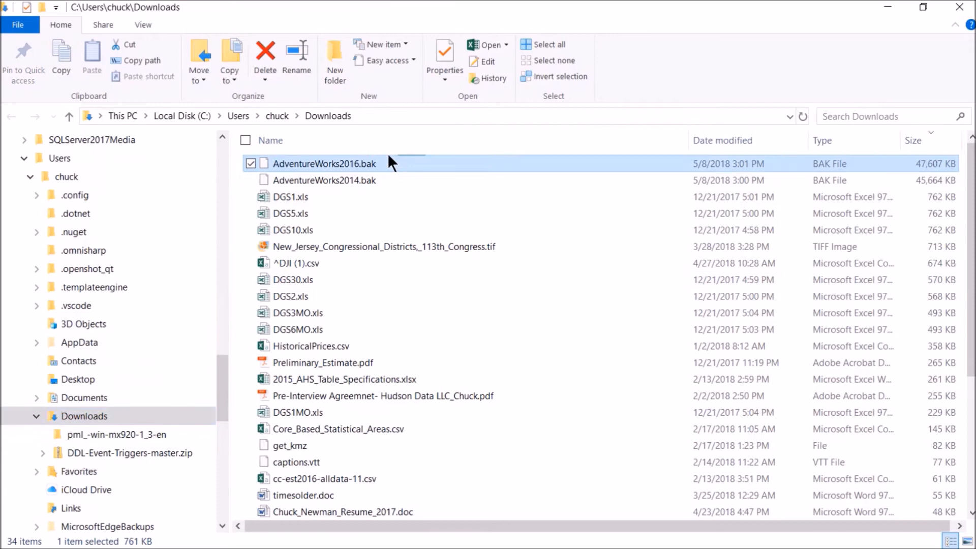
# Copy AdventureWorks2014.bak and AdventureWorks2016.bak from the Downloads folder into the SQL Server Backup folder.
pyautogui.moveTo(388, 154); pyautogui.dragTo(283, 176)
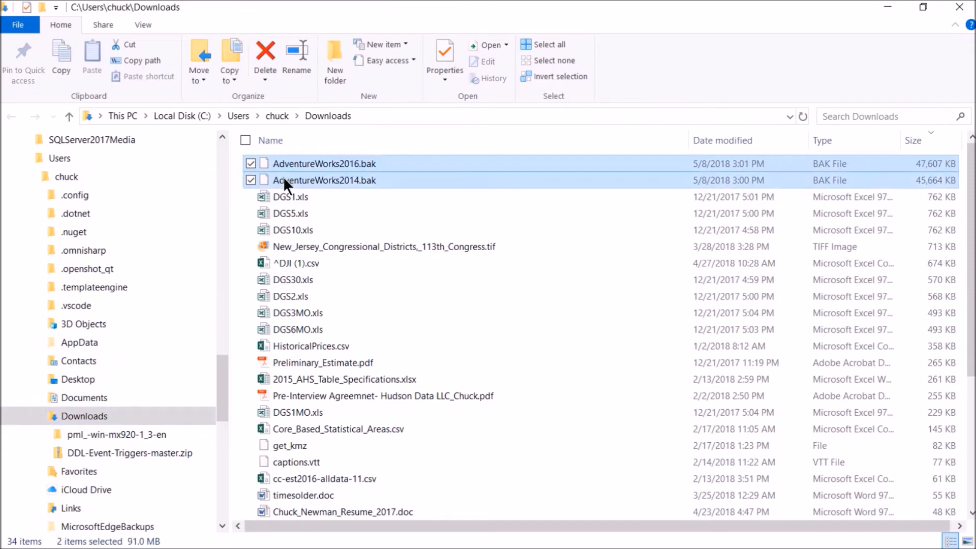
pyautogui.hotkey('ctrl', 'c')
pyautogui.hotkey('alt', 'Tab')
pyautogui.hotkey('ctrl', 'v')
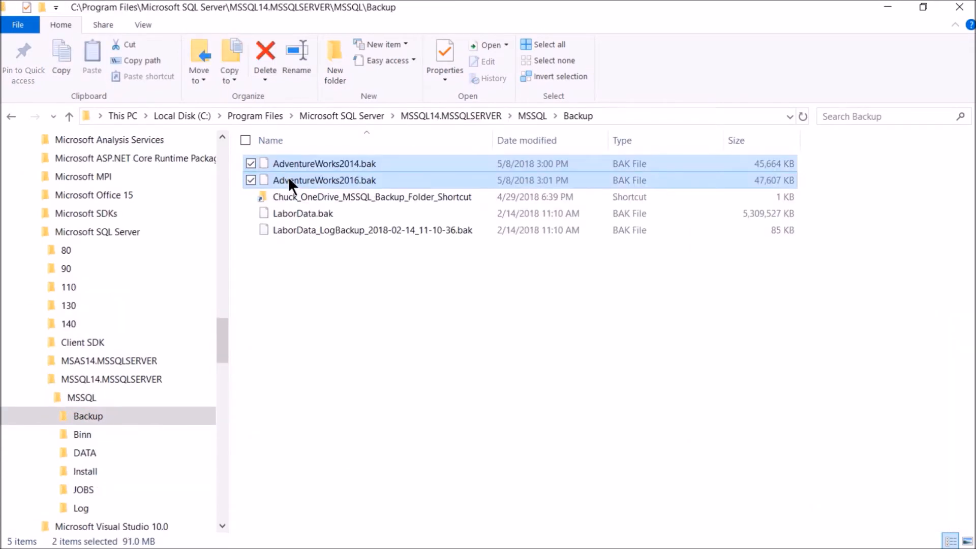
# Switch to SQL Server Management Studio and restore the AdventureWorks2014 database from AdventureWorks2014.bak.
pyautogui.hotkey('alt', 'Tab')
pyautogui.click(521, 155)
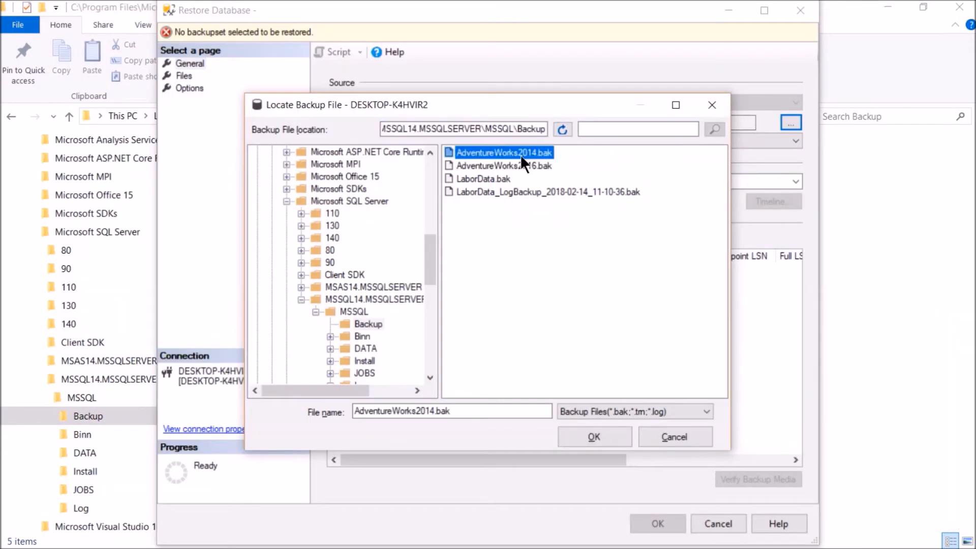
pyautogui.click(594, 435)
pyautogui.click(512, 387)
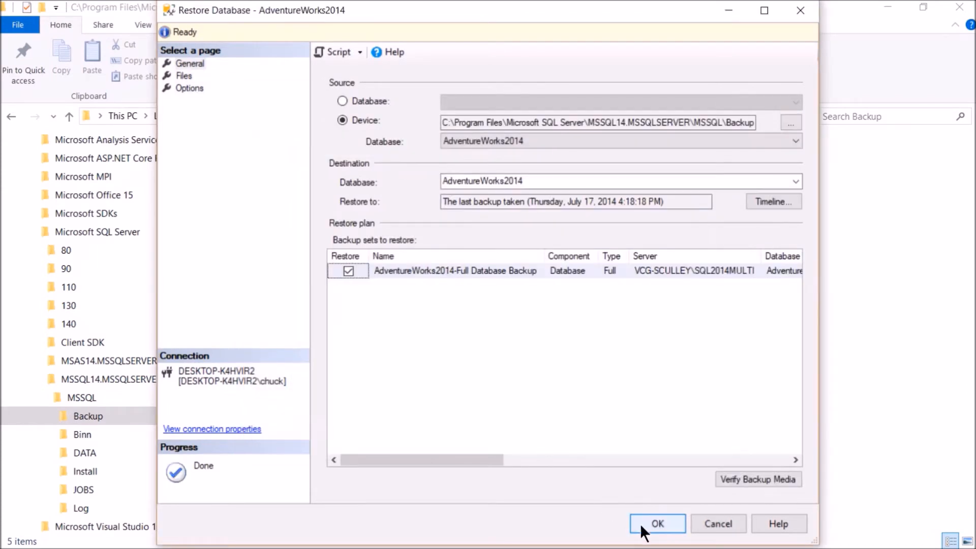
pyautogui.click(656, 524)
pyautogui.press('Return')
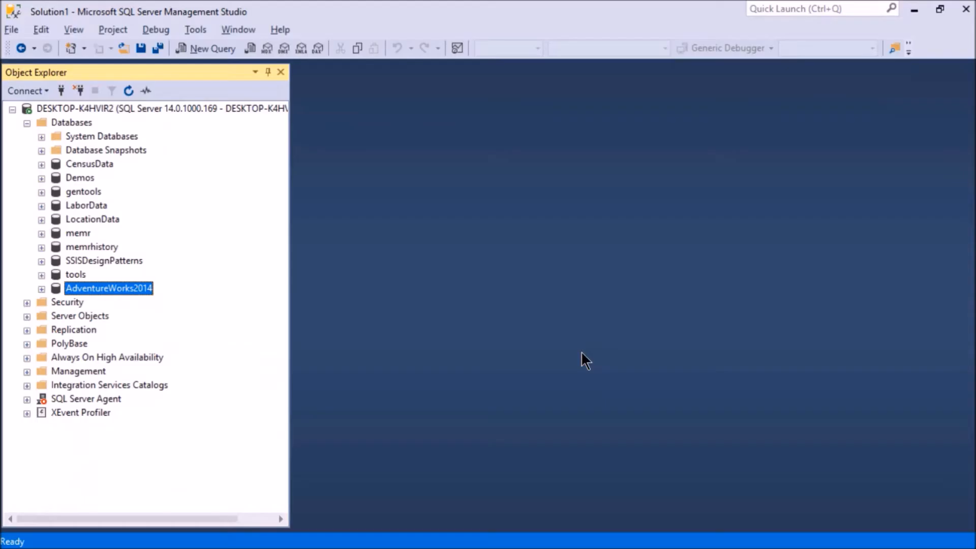
# Restore the AdventureWorks2016 database from the device backup file AdventureWorks2016.bak.
pyautogui.rightClick(63, 123)
pyautogui.click(86, 170)
pyautogui.click(375, 120)
pyautogui.click(791, 123)
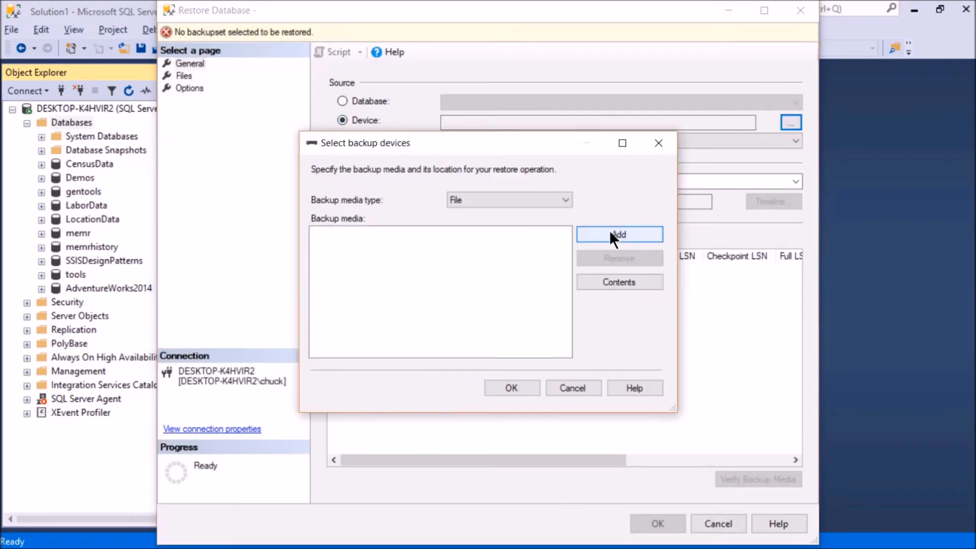
pyautogui.click(610, 231)
pyautogui.doubleClick(526, 165)
pyautogui.click(512, 388)
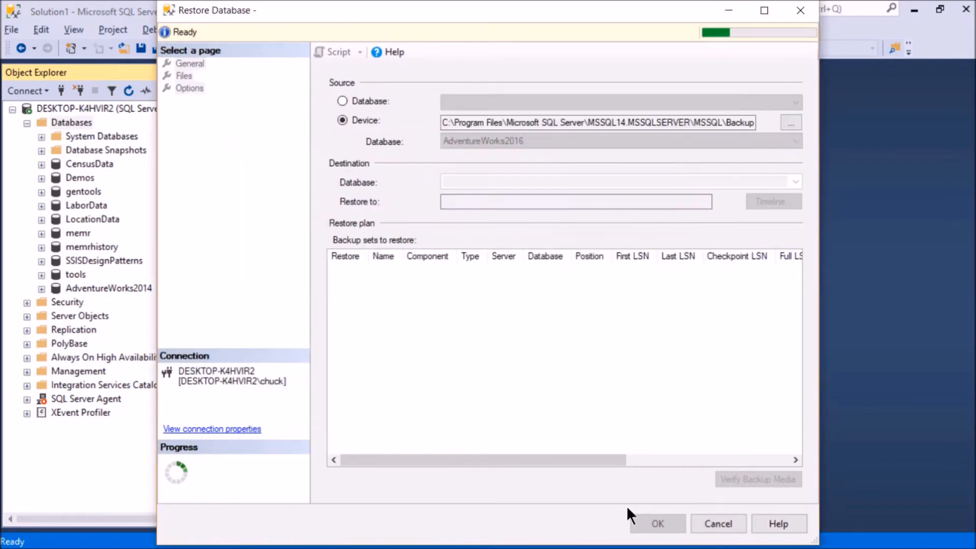
pyautogui.click(652, 526)
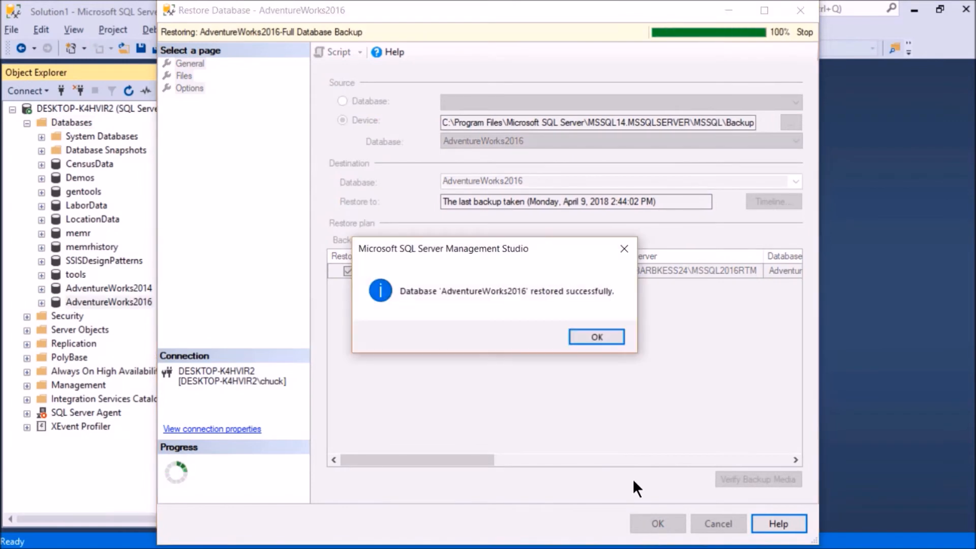
pyautogui.click(594, 337)
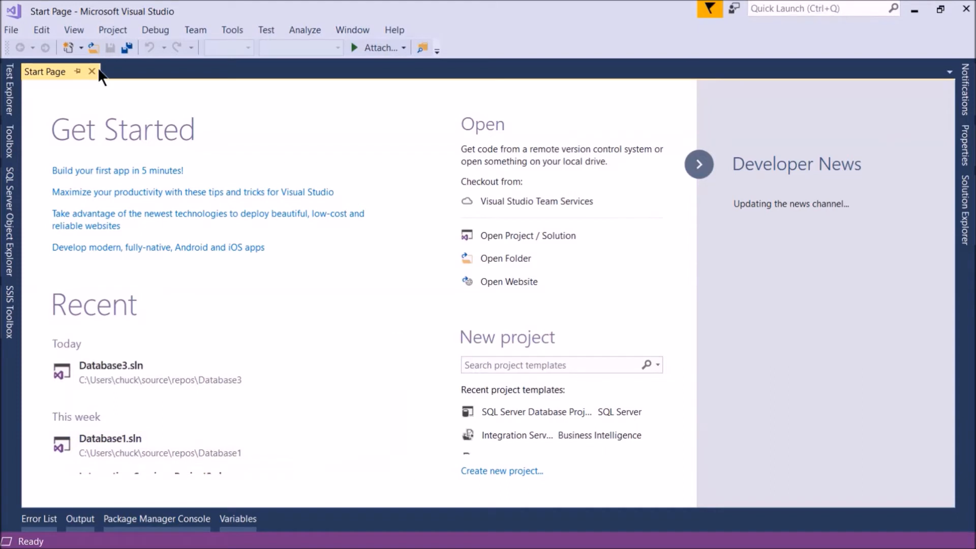
# Switch to Visual Studio and create a SQL Server Database Project named Database4 in the default repos location.
pyautogui.click(11, 30)
pyautogui.moveTo(193, 48)
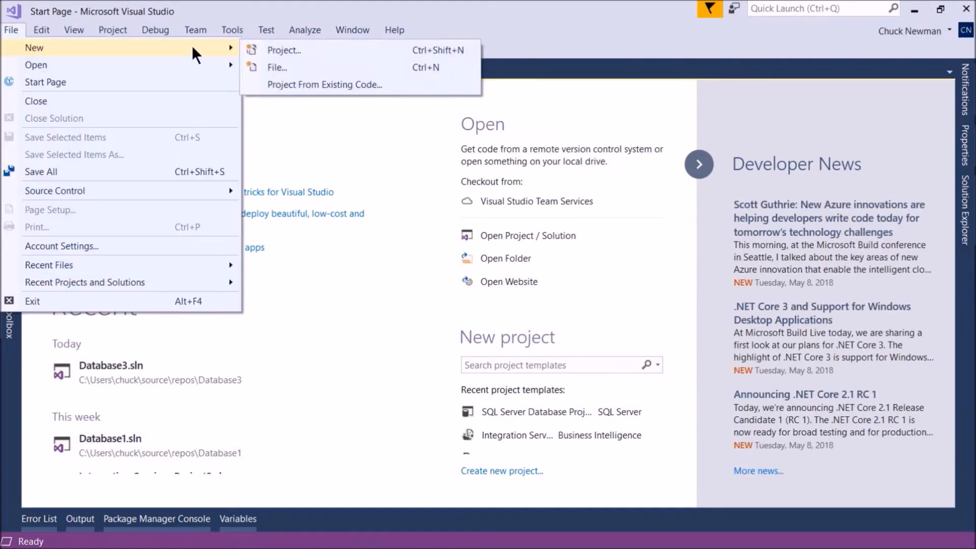
pyautogui.click(289, 51)
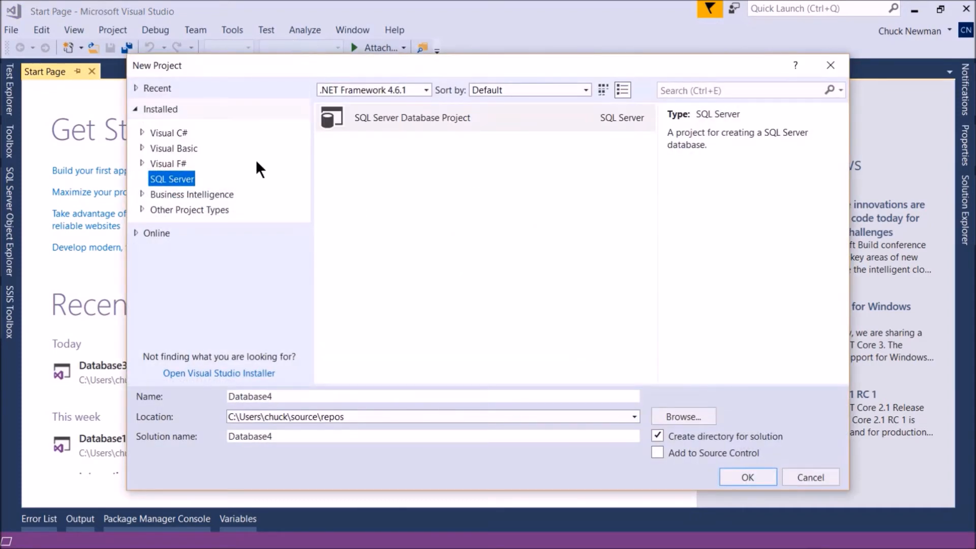
pyautogui.click(142, 192)
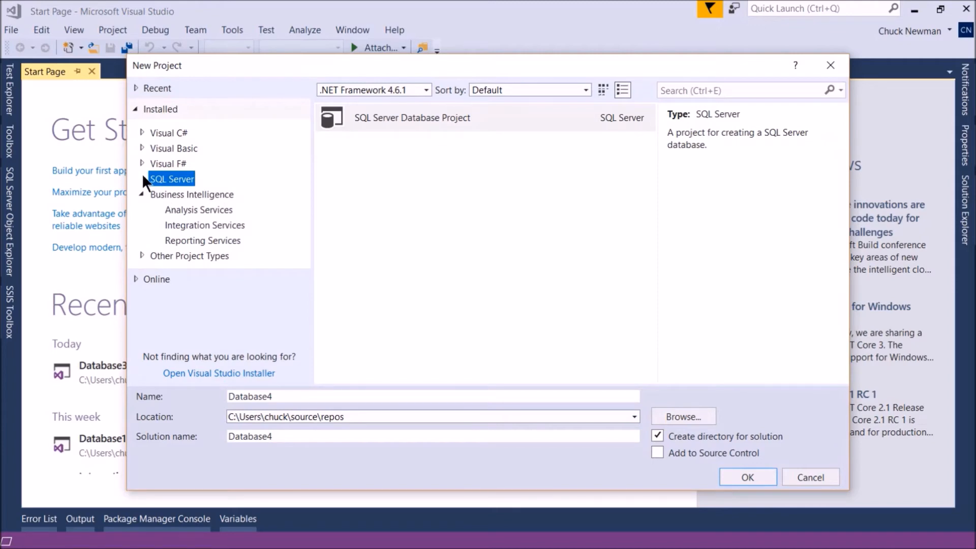
pyautogui.click(411, 118)
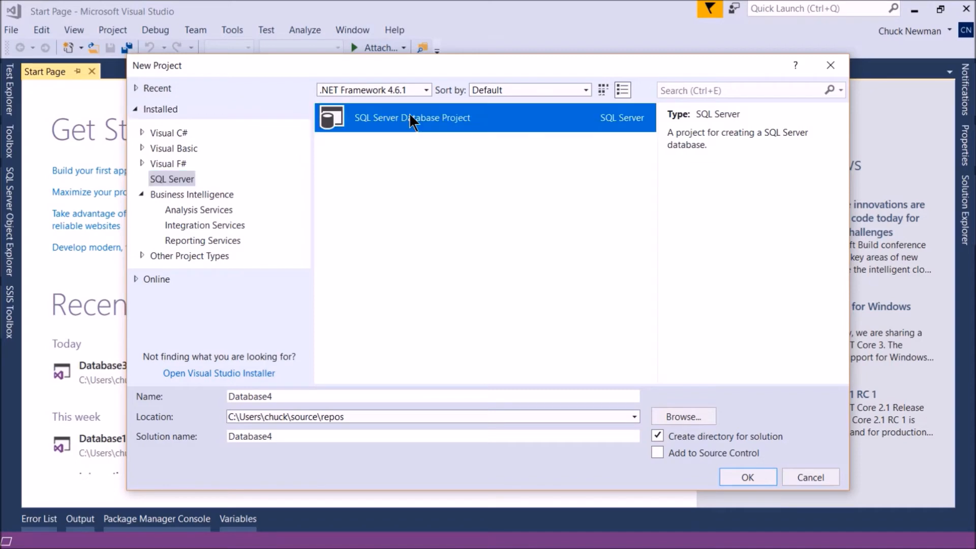
pyautogui.click(755, 478)
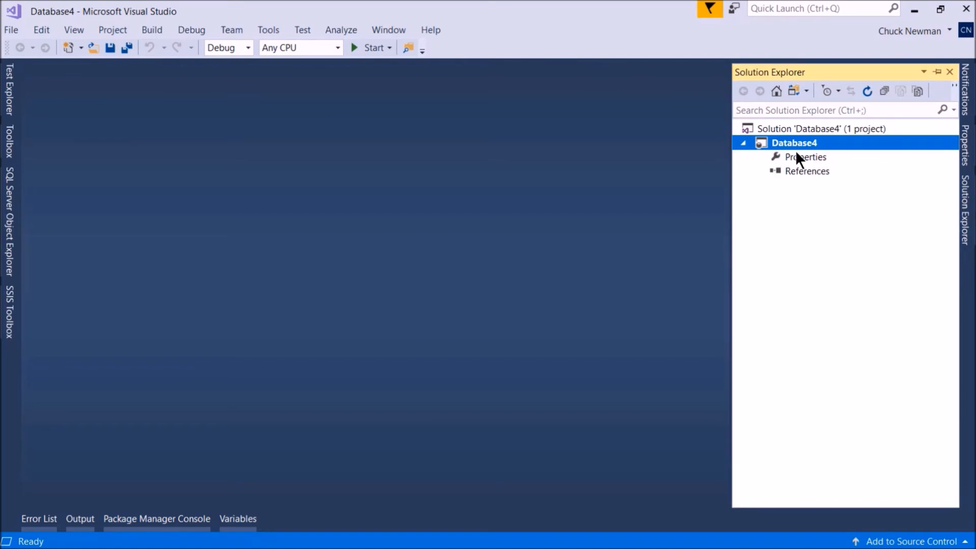
# Start a new SQL Server schema comparison with the AdventureWorks2014 database on DESKTOP-K4HVIR2 as its source.
pyautogui.click(267, 30)
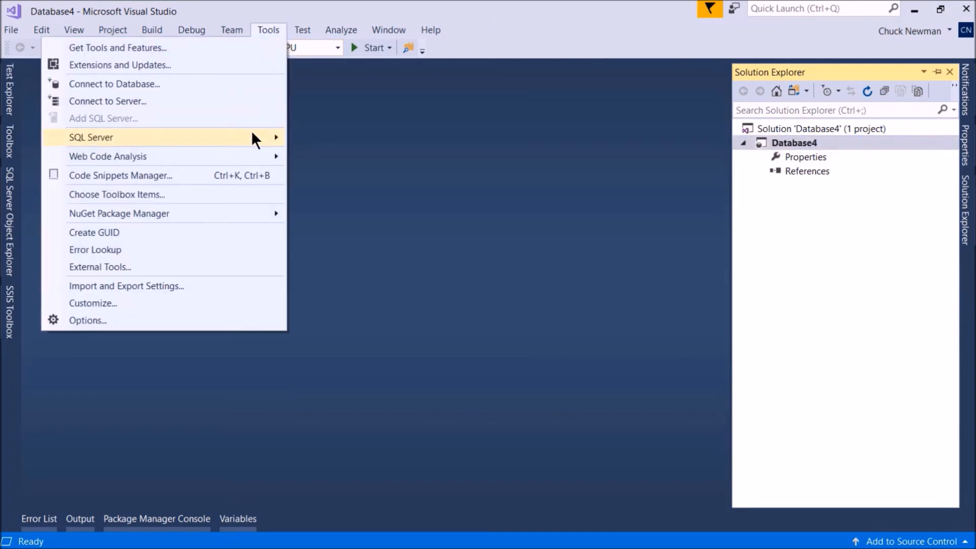
pyautogui.moveTo(246, 133)
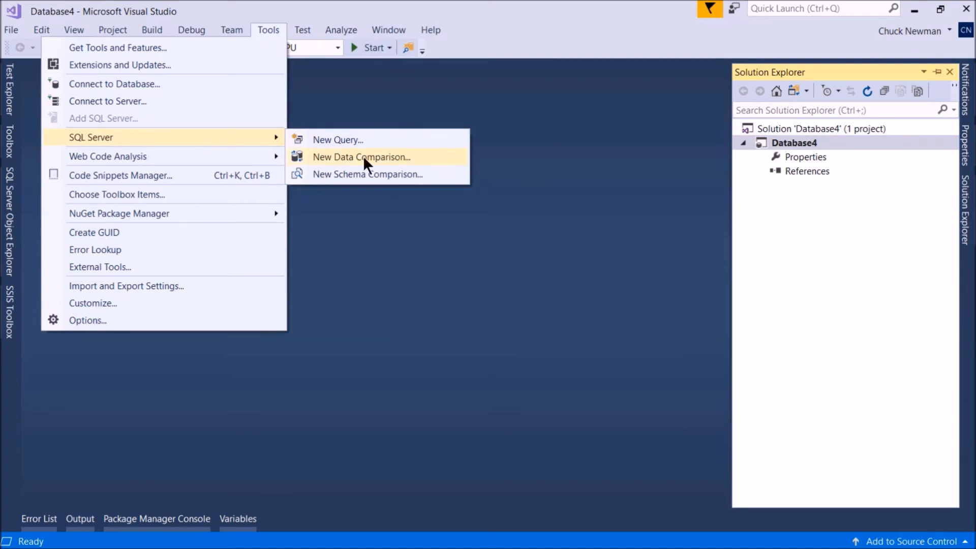
pyautogui.click(392, 175)
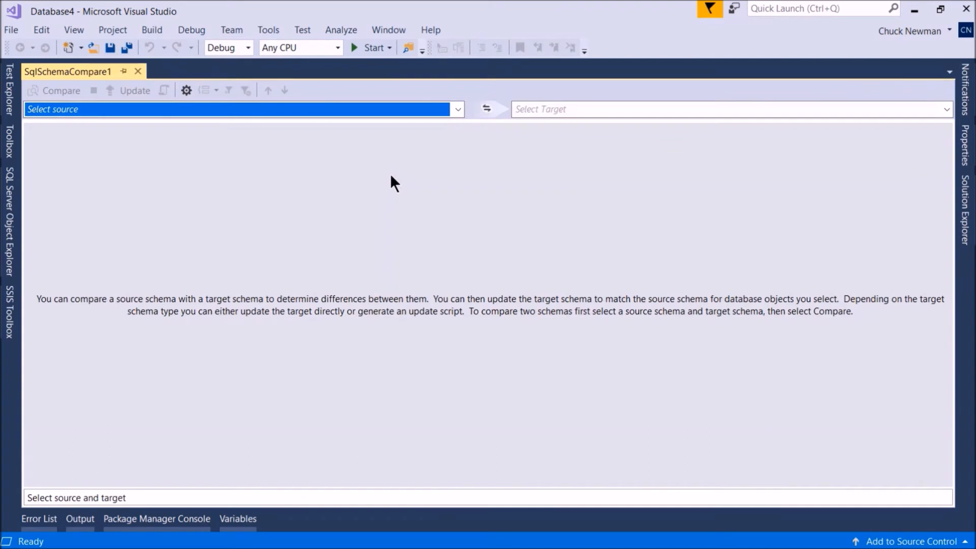
pyautogui.click(264, 109)
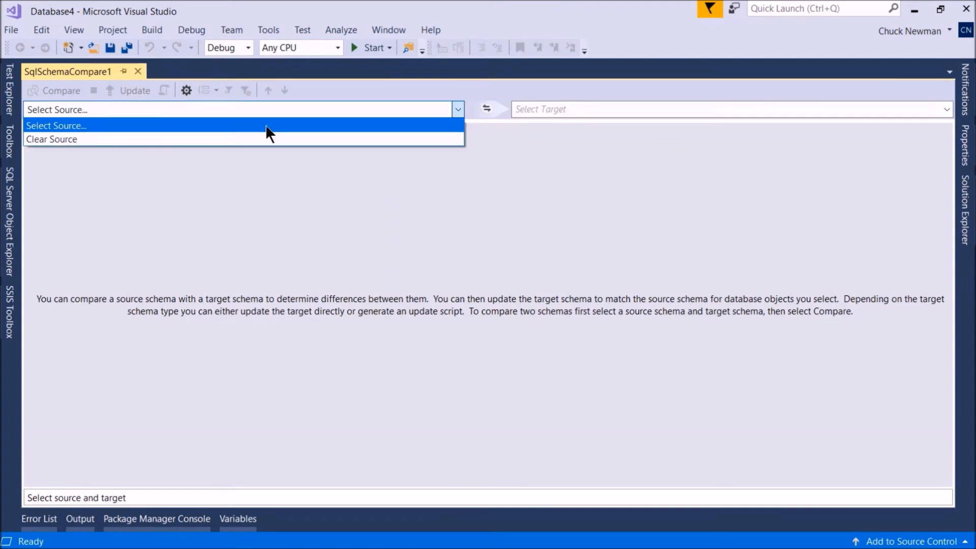
pyautogui.click(266, 127)
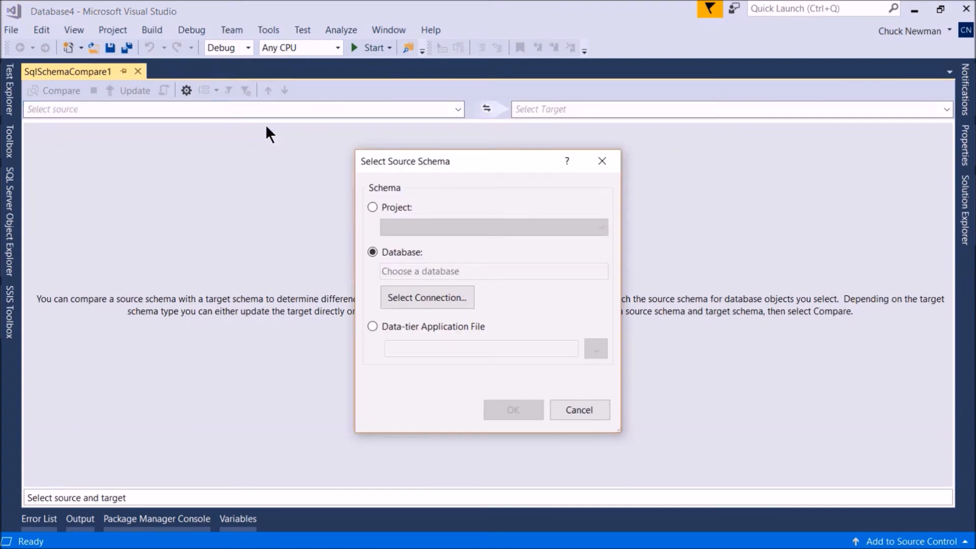
pyautogui.click(416, 295)
pyautogui.click(375, 95)
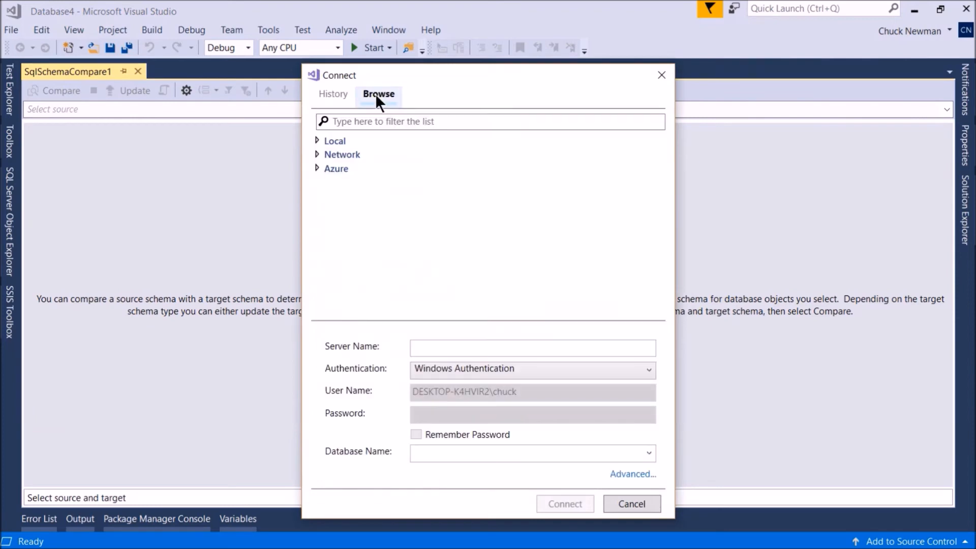
pyautogui.click(358, 153)
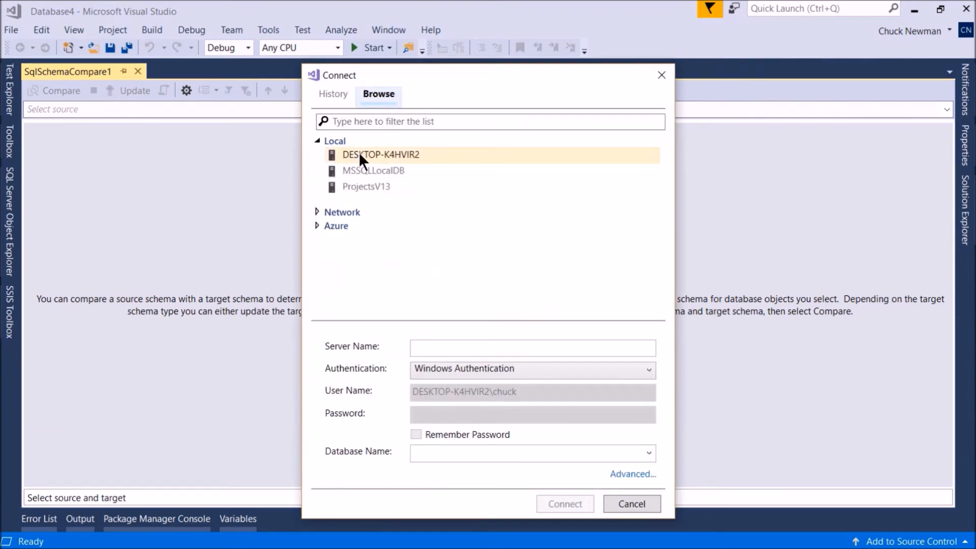
pyautogui.click(649, 453)
pyautogui.click(463, 285)
pyautogui.click(567, 503)
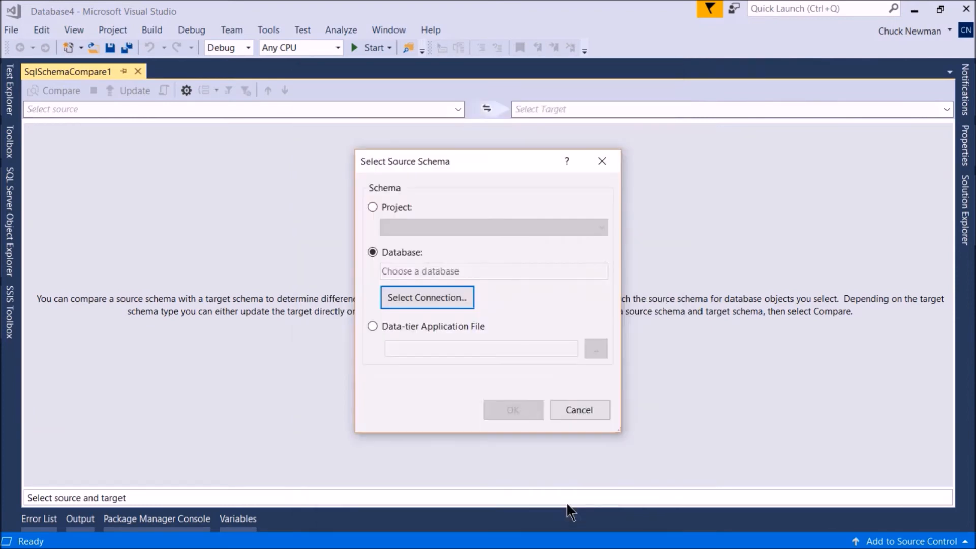
pyautogui.click(514, 409)
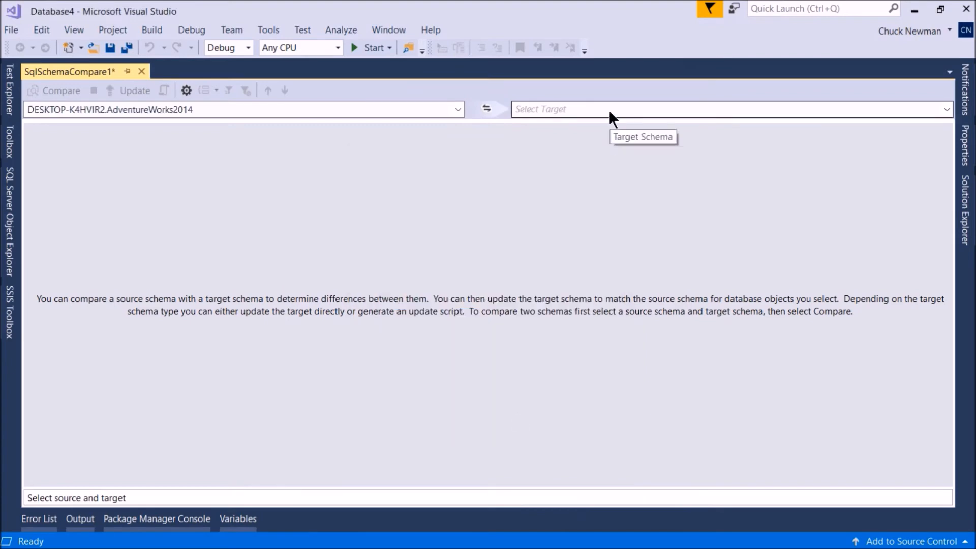
# Set the schema comparison's target to the AdventureWorks2016 database on DESKTOP-K4HVIR2.
pyautogui.click(608, 109)
pyautogui.click(608, 125)
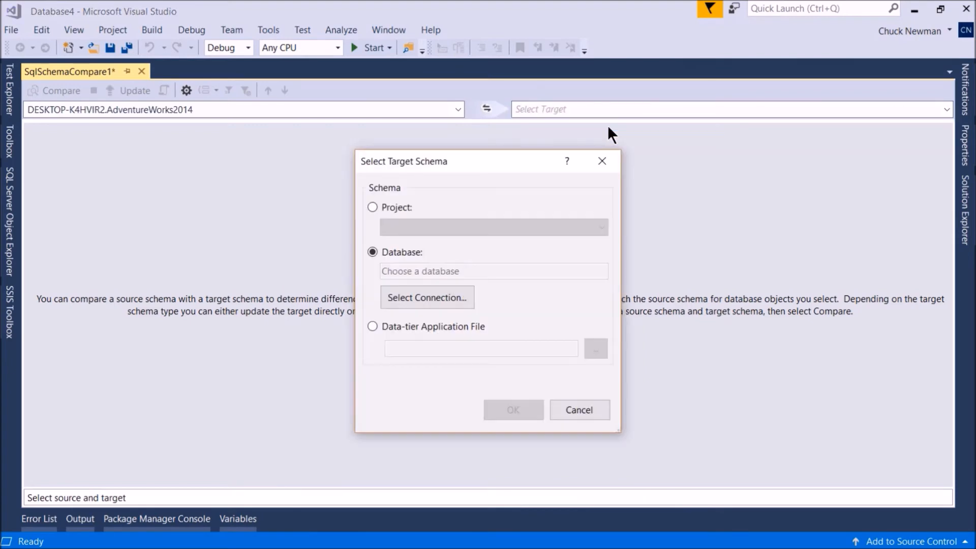
pyautogui.click(417, 294)
pyautogui.click(377, 94)
pyautogui.click(342, 140)
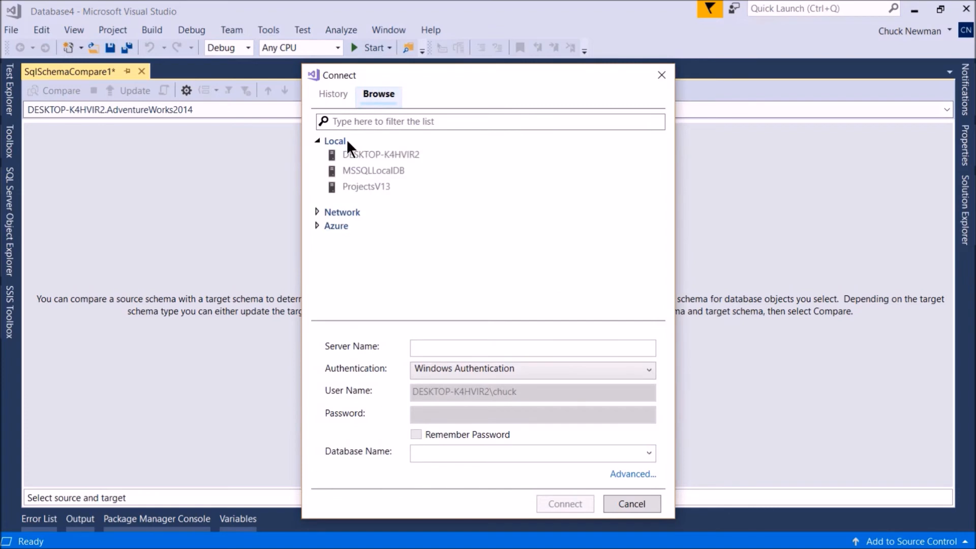
pyautogui.click(364, 155)
pyautogui.click(648, 453)
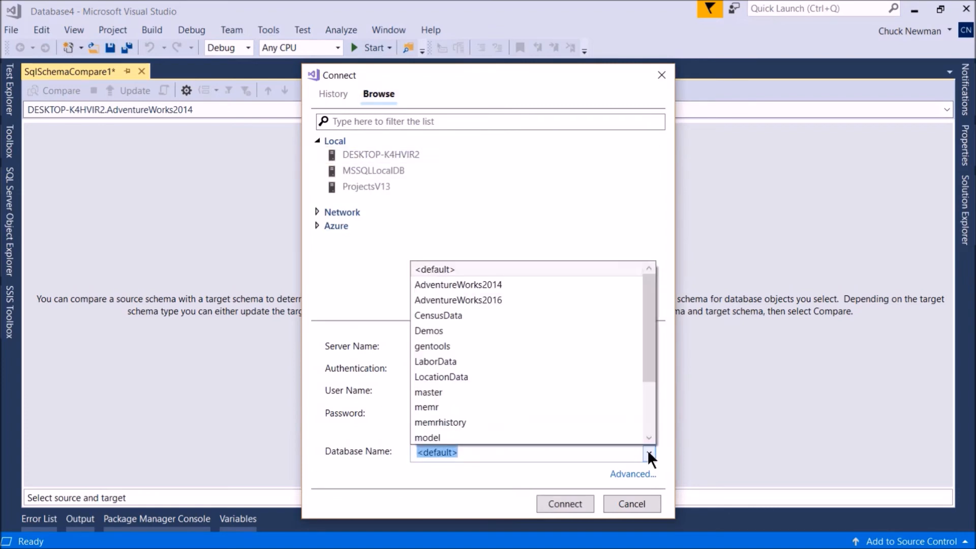
pyautogui.click(506, 301)
pyautogui.click(559, 503)
pyautogui.click(518, 409)
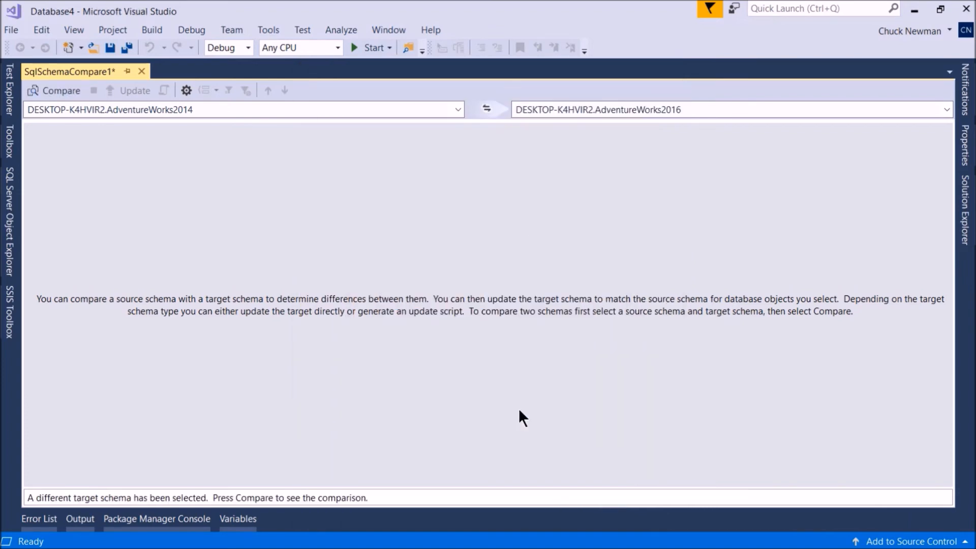
# Run the schema comparison and inspect the object definitions of AW2016FullTextCatalog and the dbo.AWBuildVersion table.
pyautogui.click(55, 91)
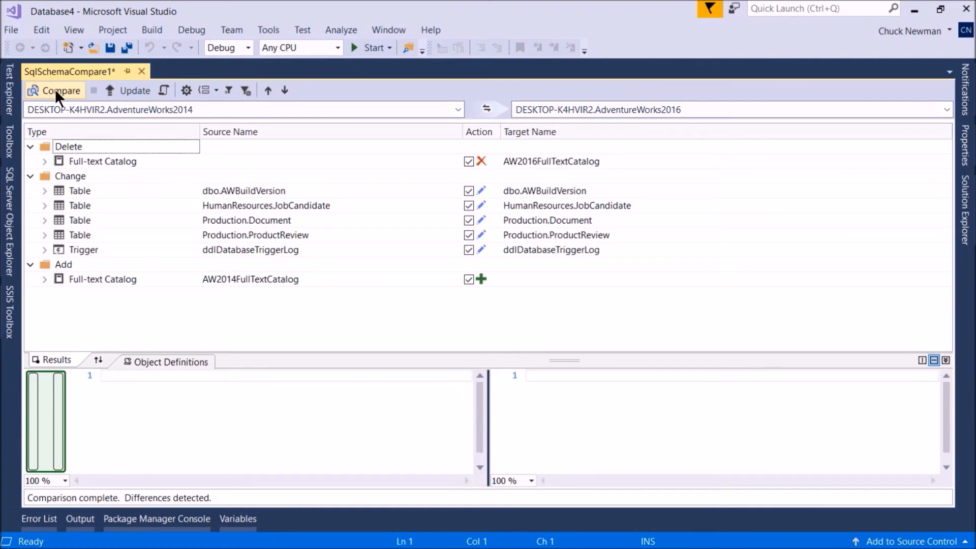
pyautogui.click(108, 161)
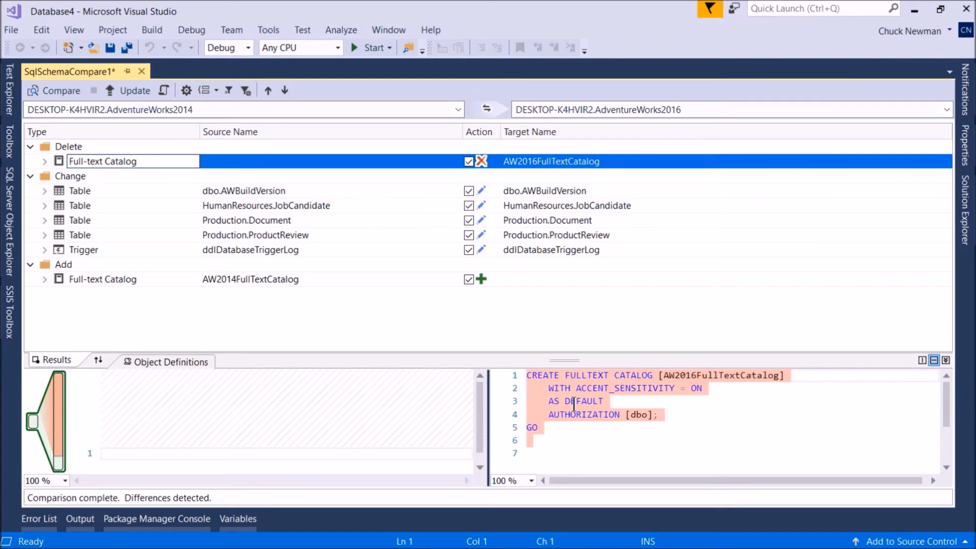
pyautogui.click(146, 191)
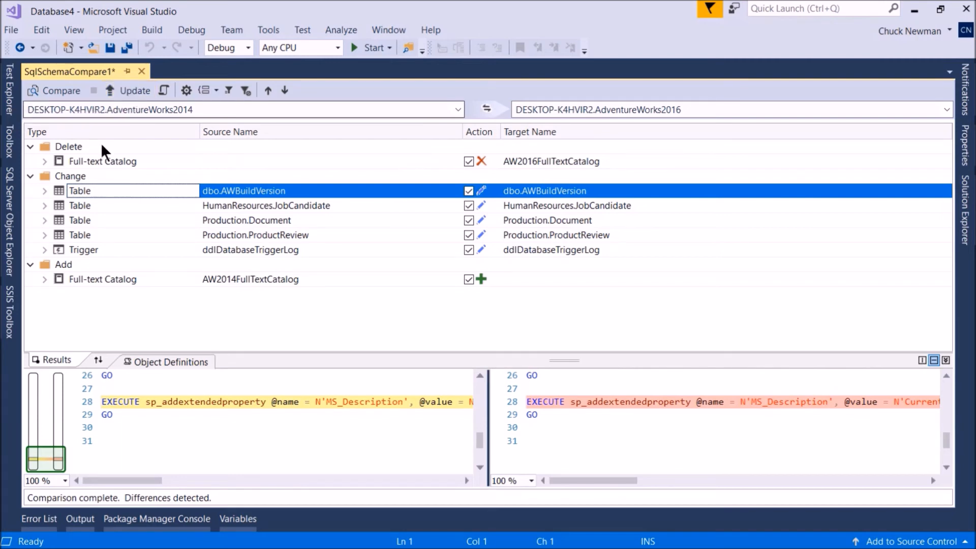
pyautogui.click(81, 162)
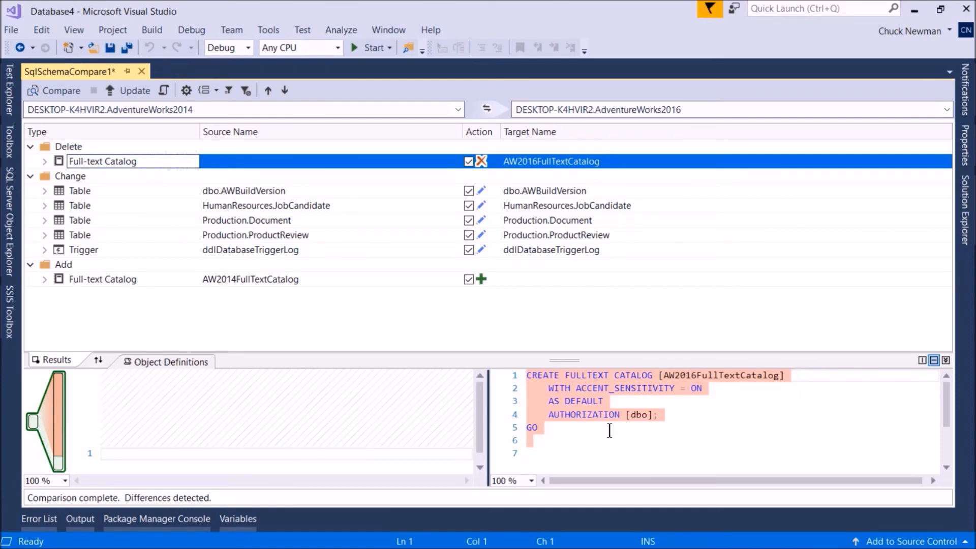
# Start a new SQL Server data comparison with the AdventureWorks2014 database on DESKTOP-K4HVIR2 as its source.
pyautogui.click(259, 32)
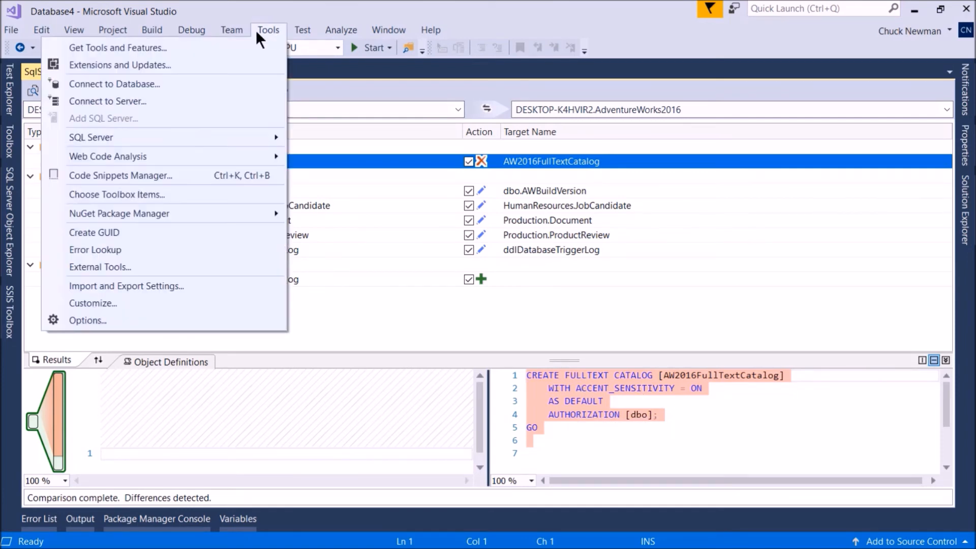
pyautogui.moveTo(255, 137)
pyautogui.click(343, 155)
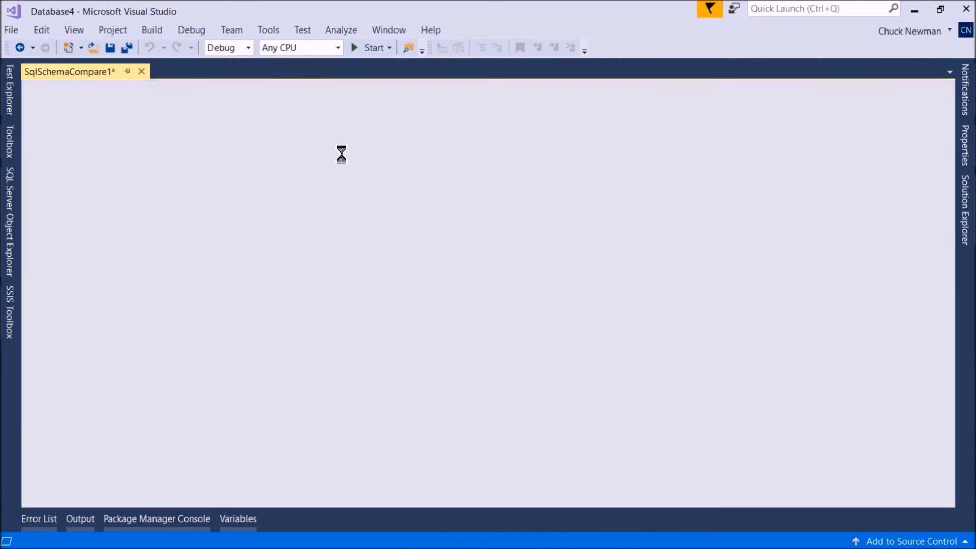
pyautogui.click(212, 197)
pyautogui.click(397, 80)
pyautogui.click(334, 122)
pyautogui.click(381, 135)
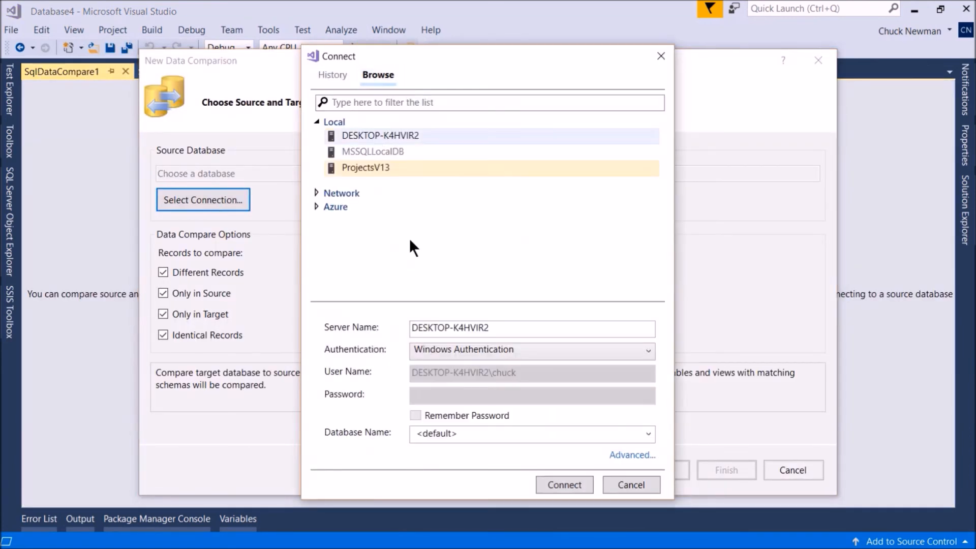
pyautogui.click(648, 434)
pyautogui.click(462, 265)
pyautogui.click(560, 483)
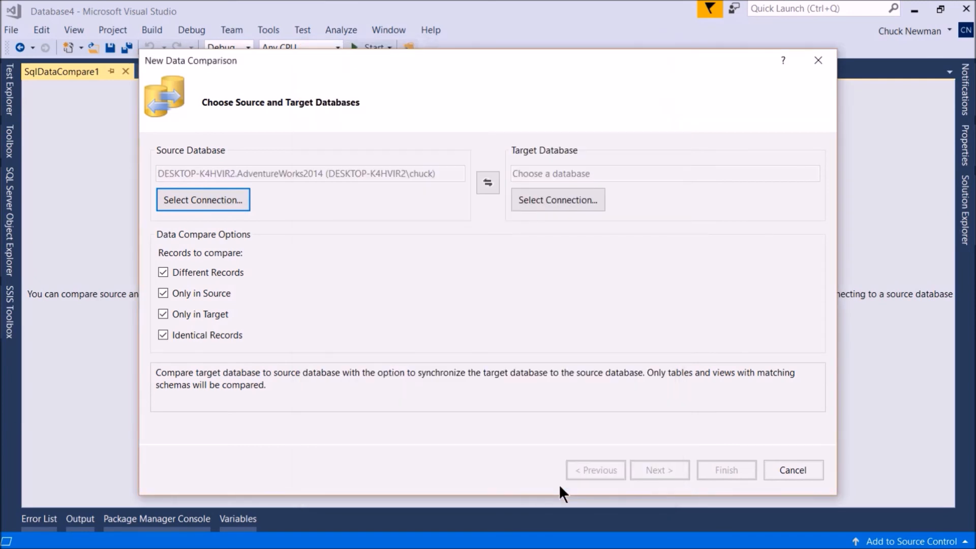
# Set the data comparison's target to the AdventureWorks2016 database on DESKTOP-K4HVIR2.
pyautogui.click(565, 201)
pyautogui.click(379, 74)
pyautogui.click(384, 121)
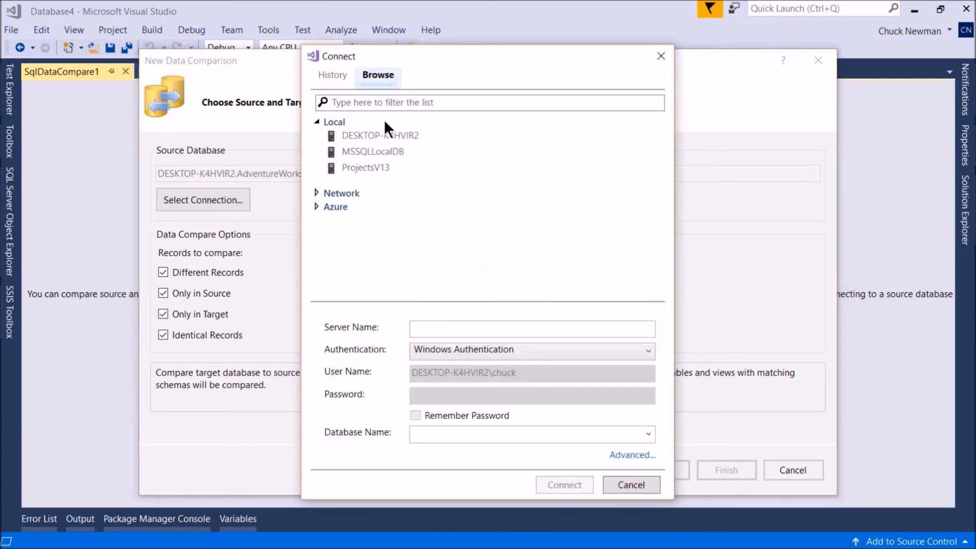
pyautogui.click(384, 135)
pyautogui.click(648, 434)
pyautogui.click(522, 284)
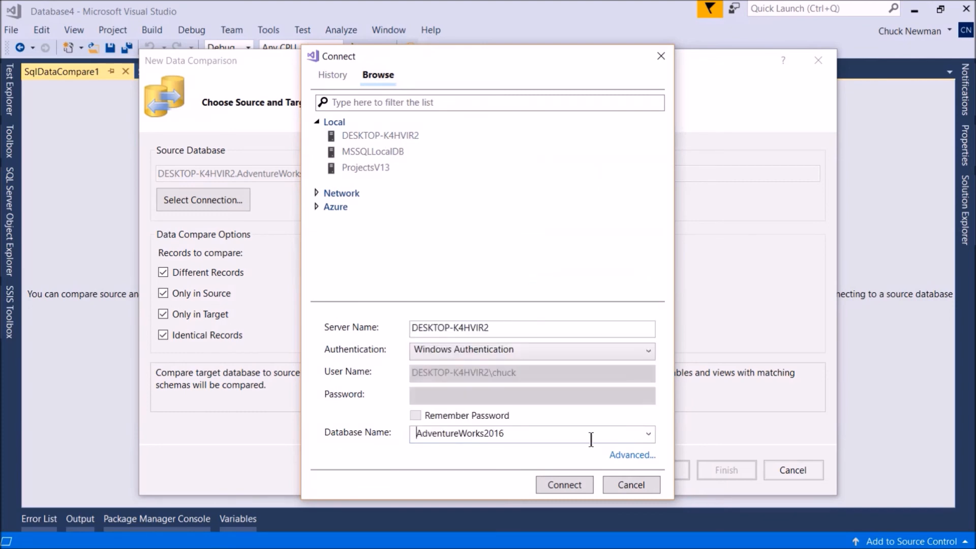
pyautogui.click(567, 484)
# Run the data comparison on all tables without views, and display the differing records of dbo.AWBuildVersion.
pyautogui.click(661, 469)
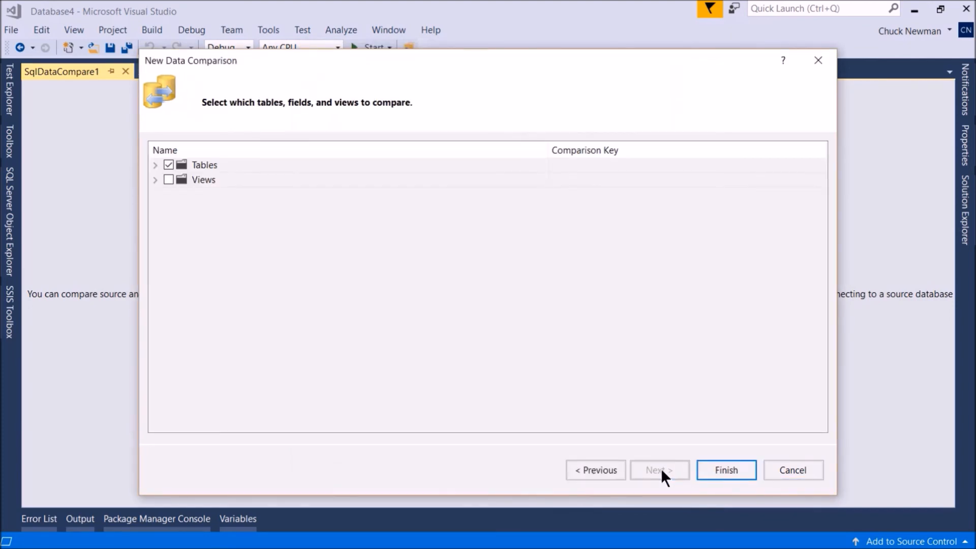
pyautogui.click(725, 468)
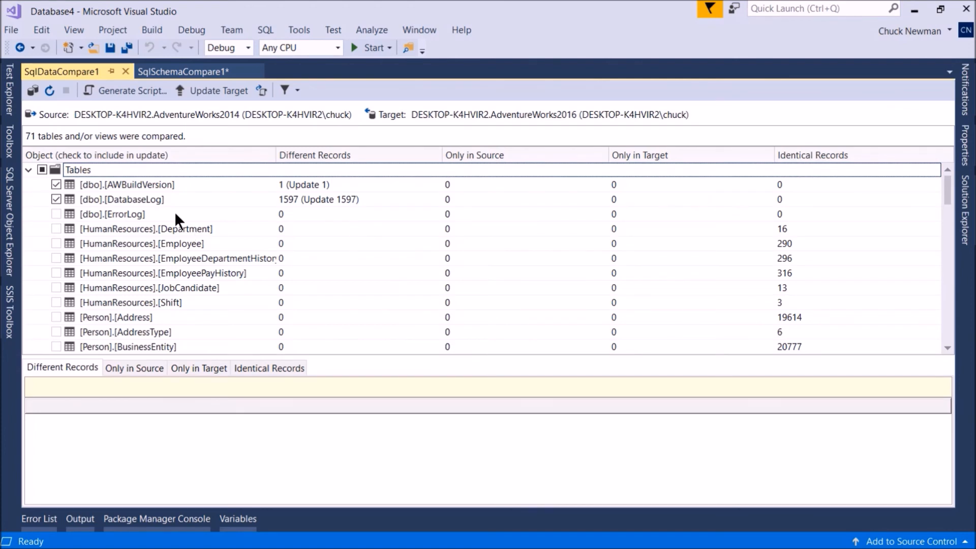
pyautogui.click(191, 185)
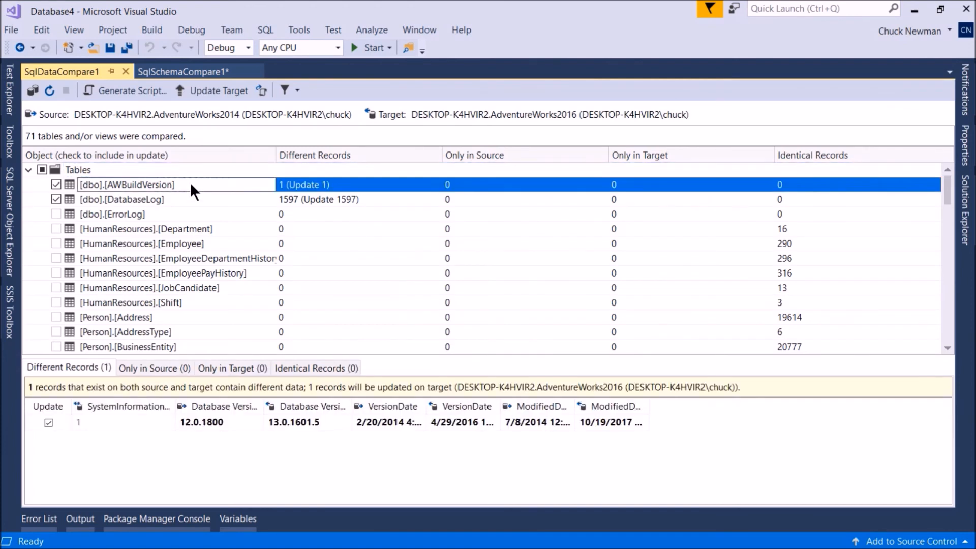